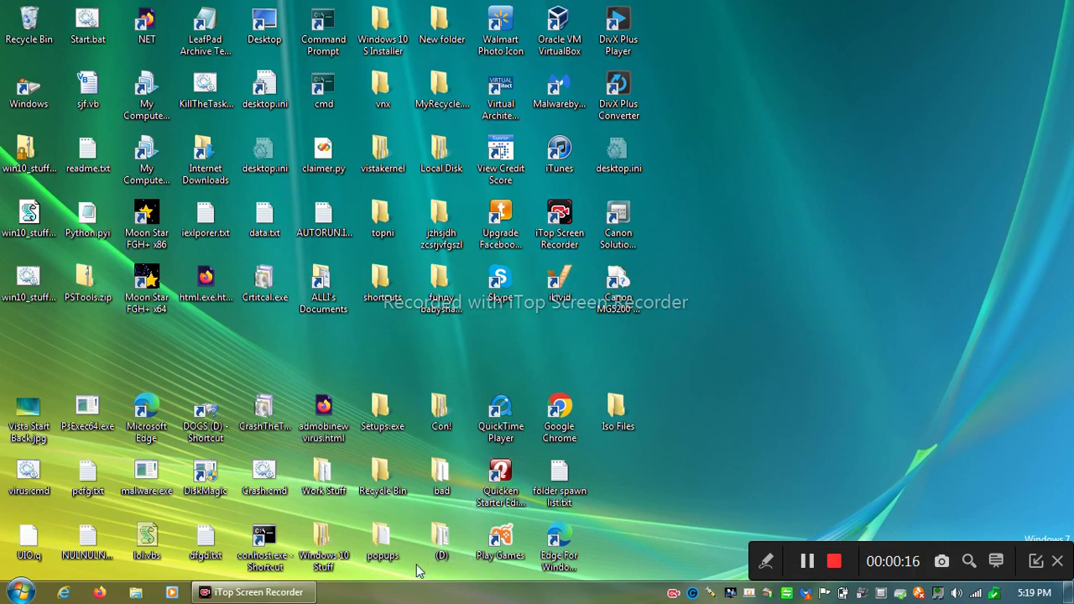
Step: Hide all desktop icons from the desktop's View menu
right_click(751, 263)
mouse_move(823, 279)
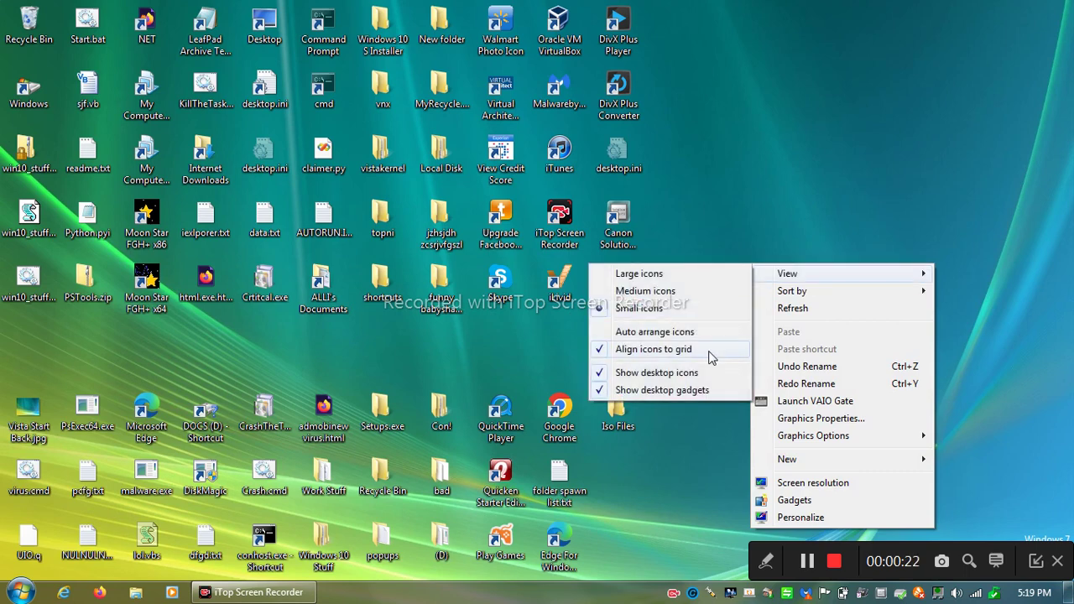
click(699, 373)
Step: Turn on Auto-hide the taskbar in the taskbar properties and apply it
right_click(588, 596)
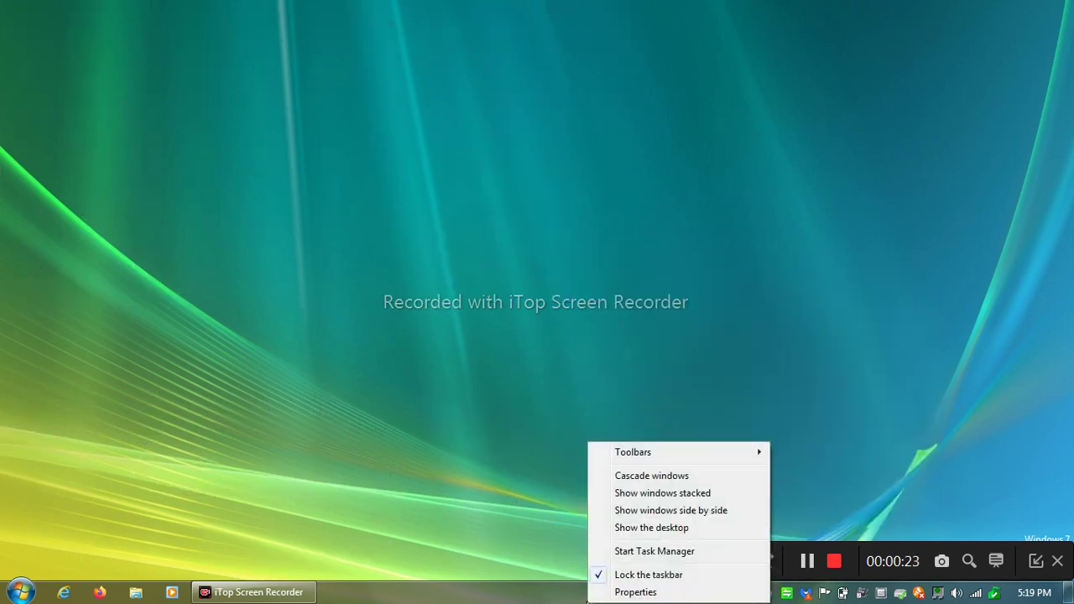
click(620, 592)
click(82, 311)
click(284, 556)
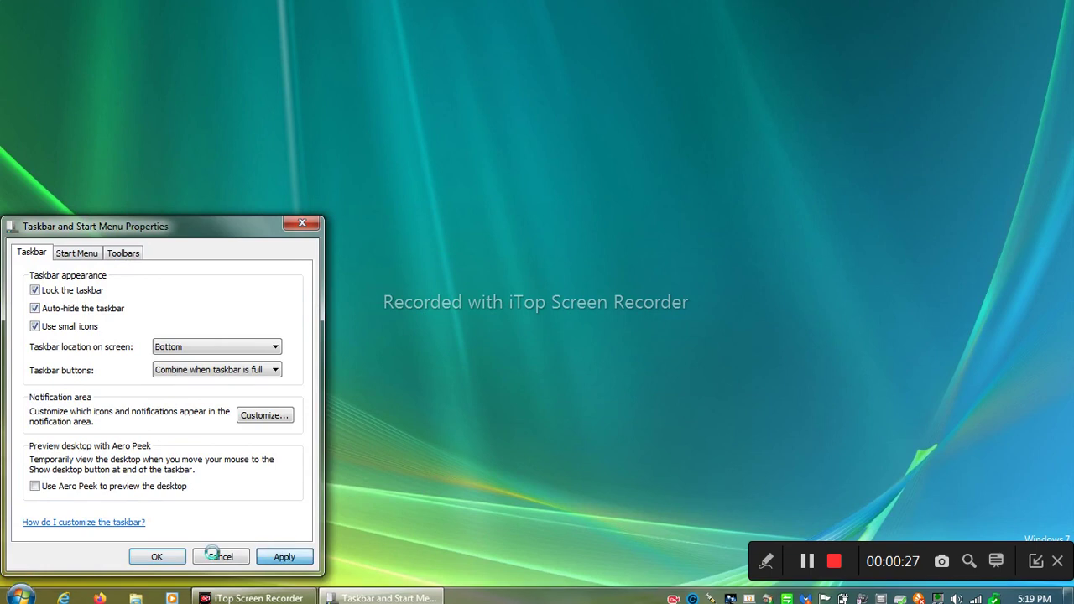
click(157, 556)
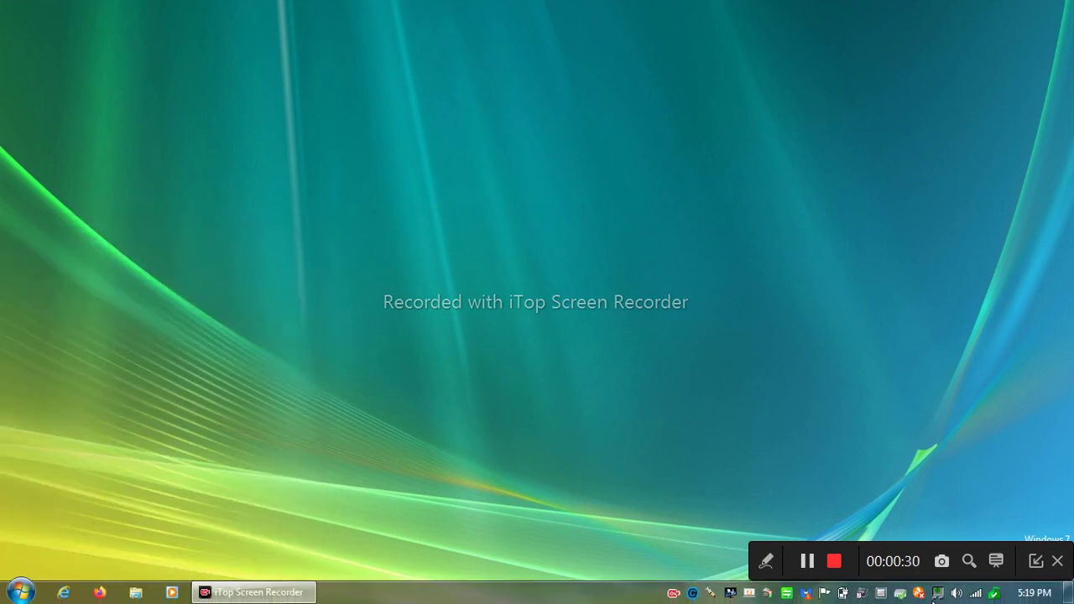
drag(911, 552, 913, 572)
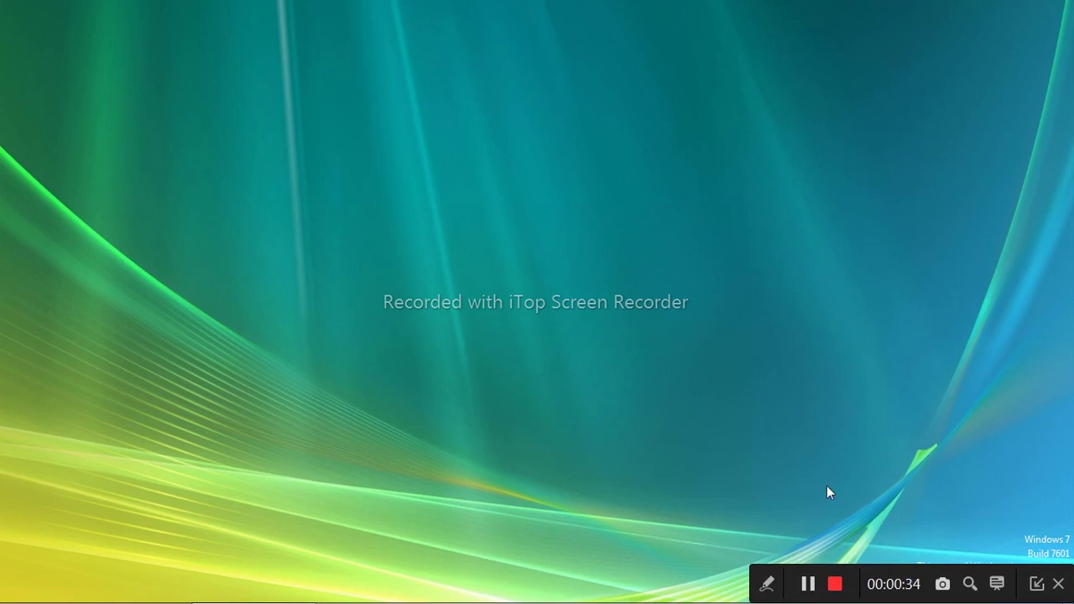
Step: Launch Command Prompt via the cmd search and centre its window on screen
key(super)
text(cmd)
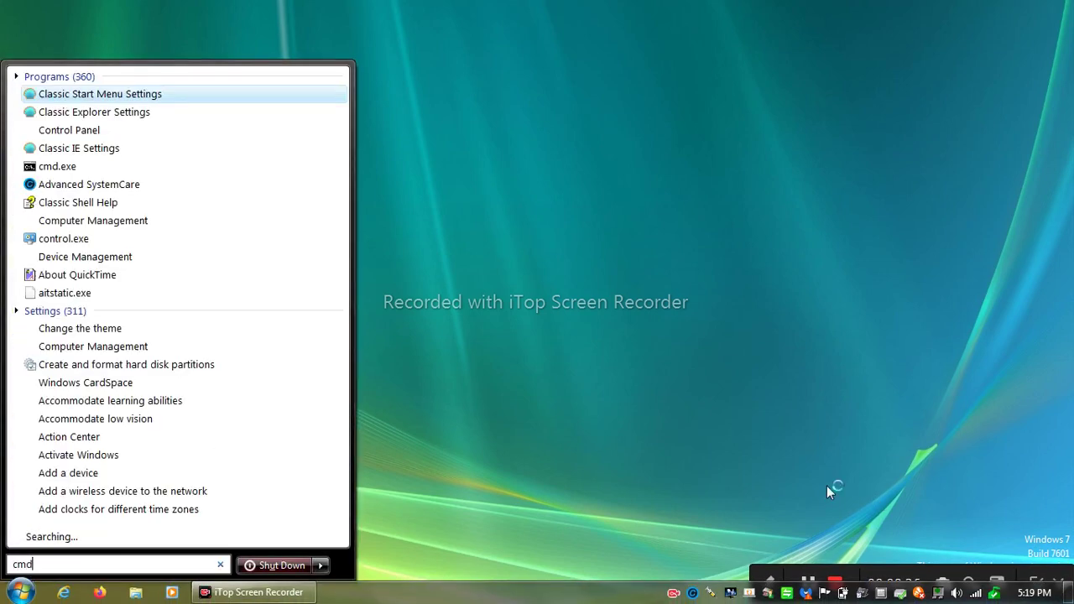
key(Return)
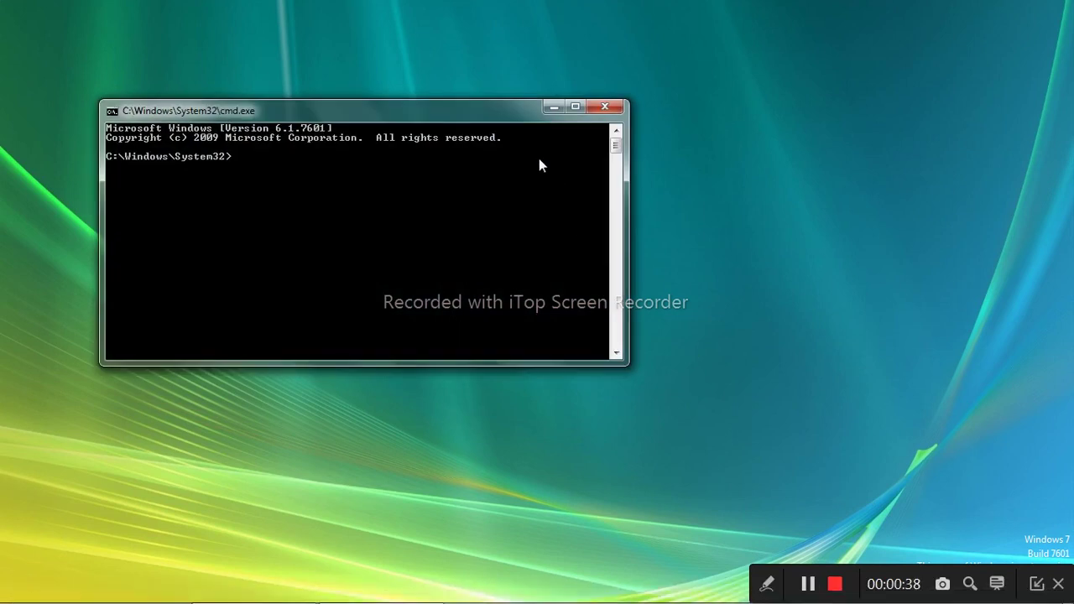
drag(495, 107, 683, 174)
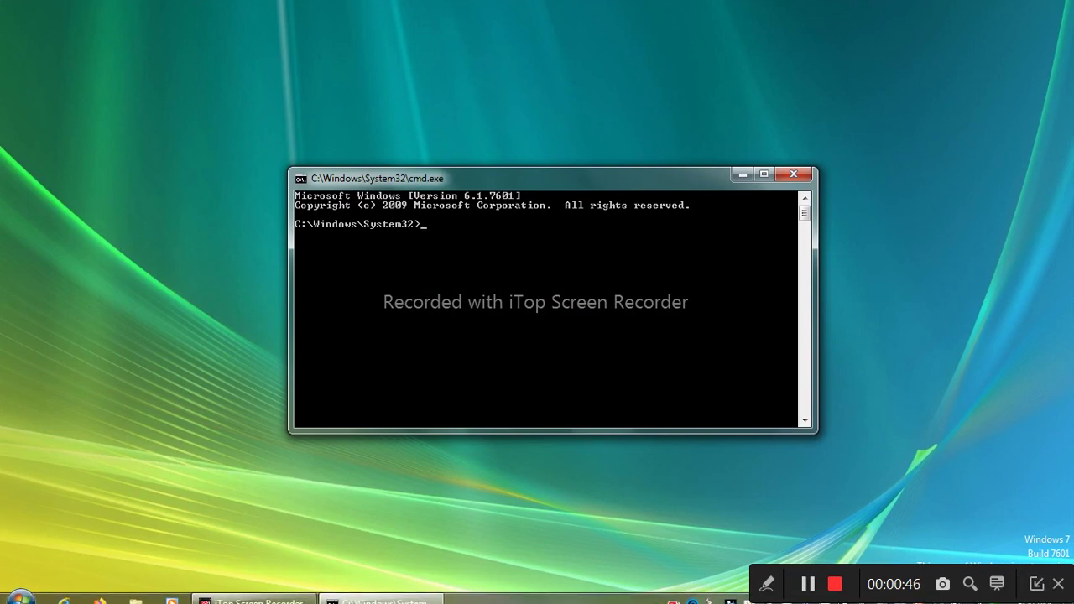
click(1037, 584)
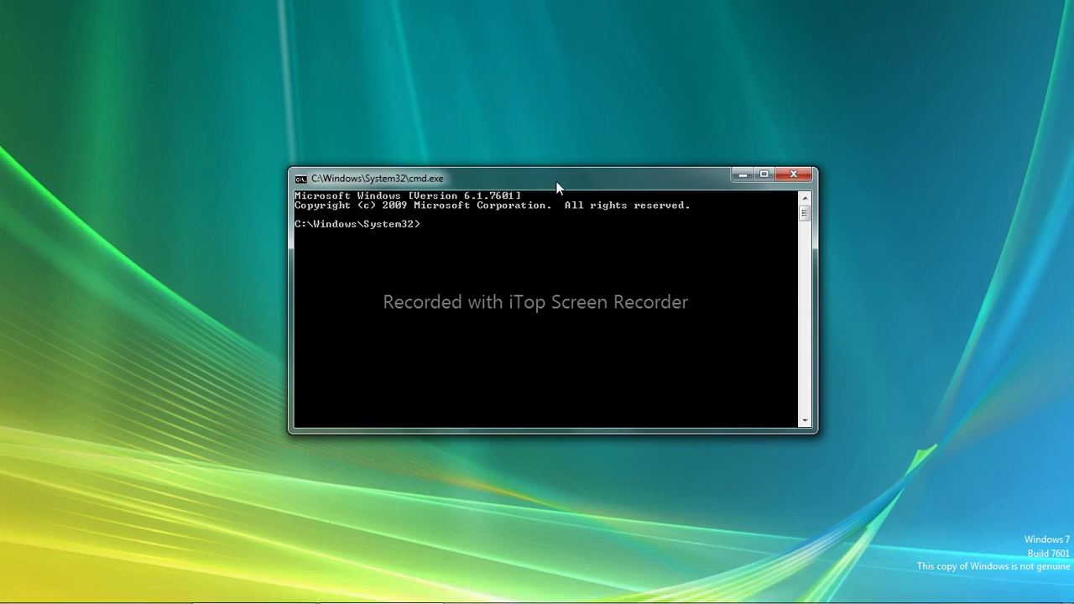
mouse_move(566, 186)
mouse_down()
mouse_move(552, 160)
mouse_move(555, 181)
mouse_up()
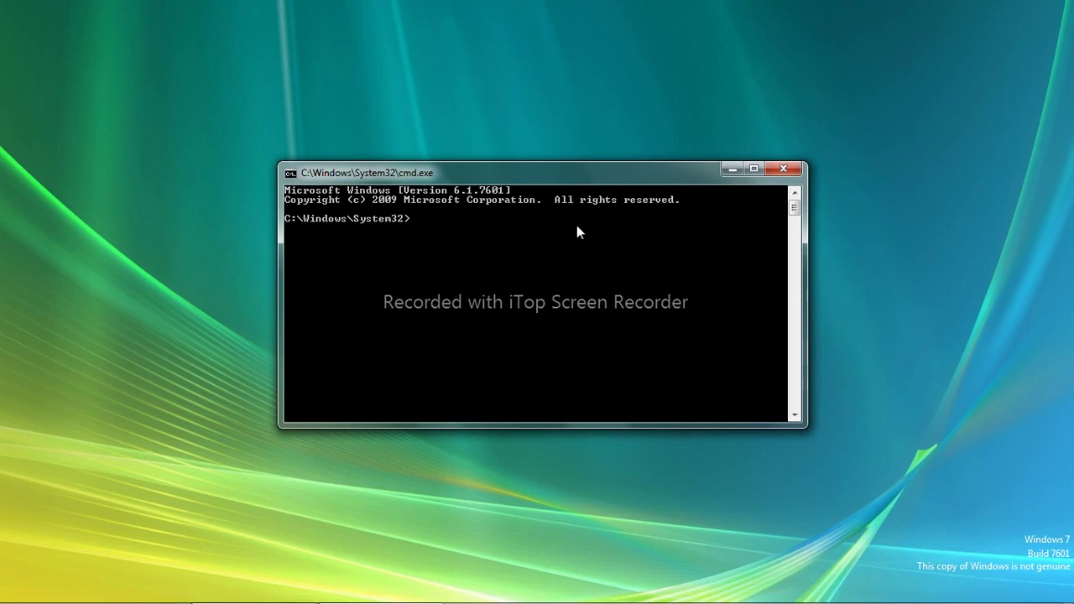
Step: Go up with cd .. twice to the root of drive C
text(X)
key(BackSpace)
text(cd ..)
key(Return)
text(cd ./)
key(Return)
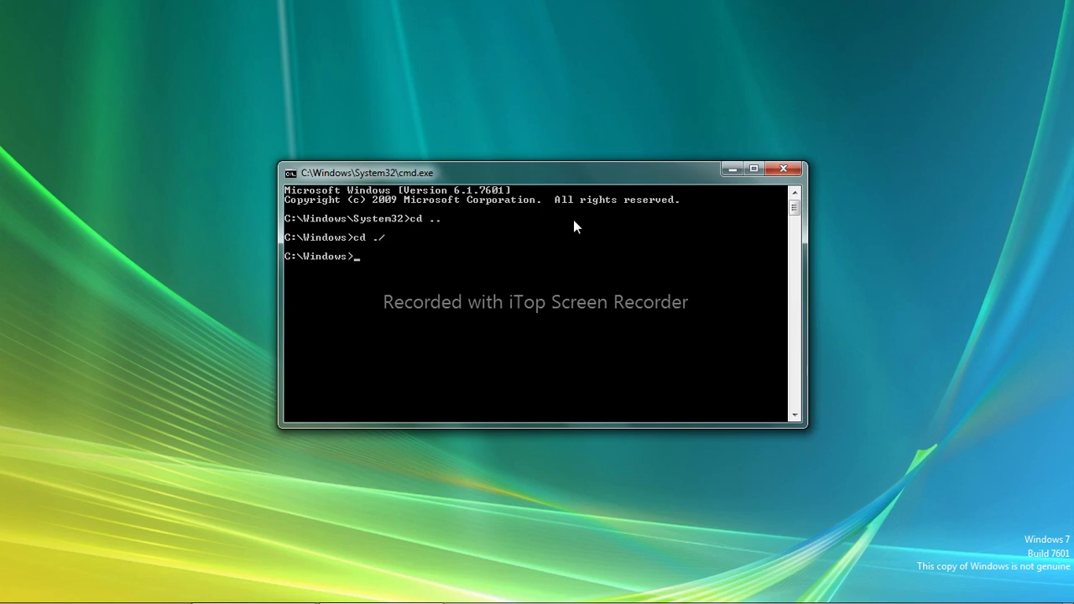
text(cd ..)
key(Return)
Step: Change into C:\Users\admin with cd users and cd admin
text(cd users)
key(Return)
text(cd a)
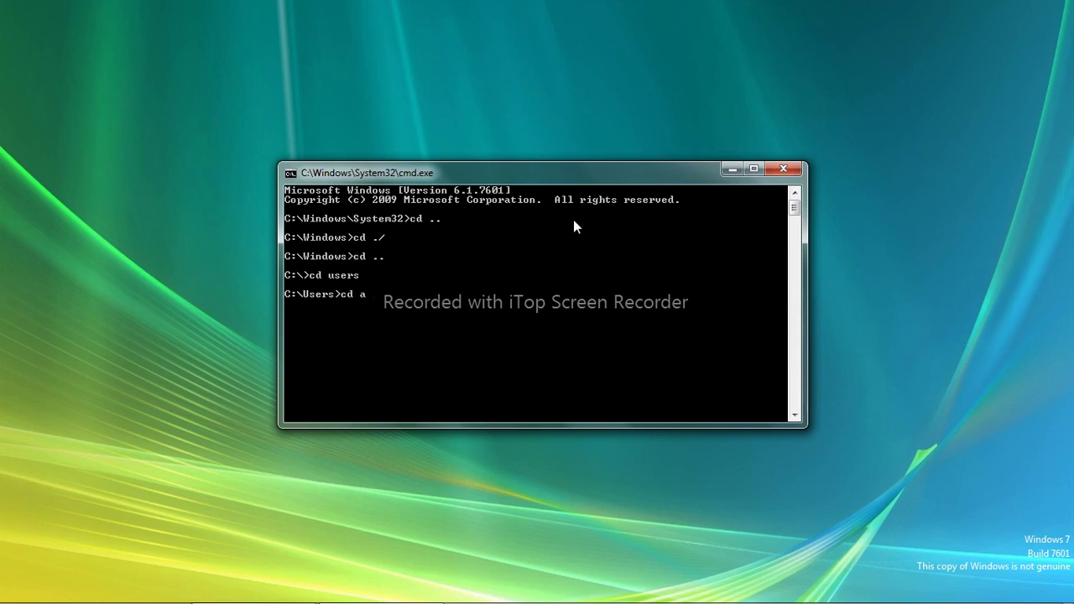
text(dmin)
key(Return)
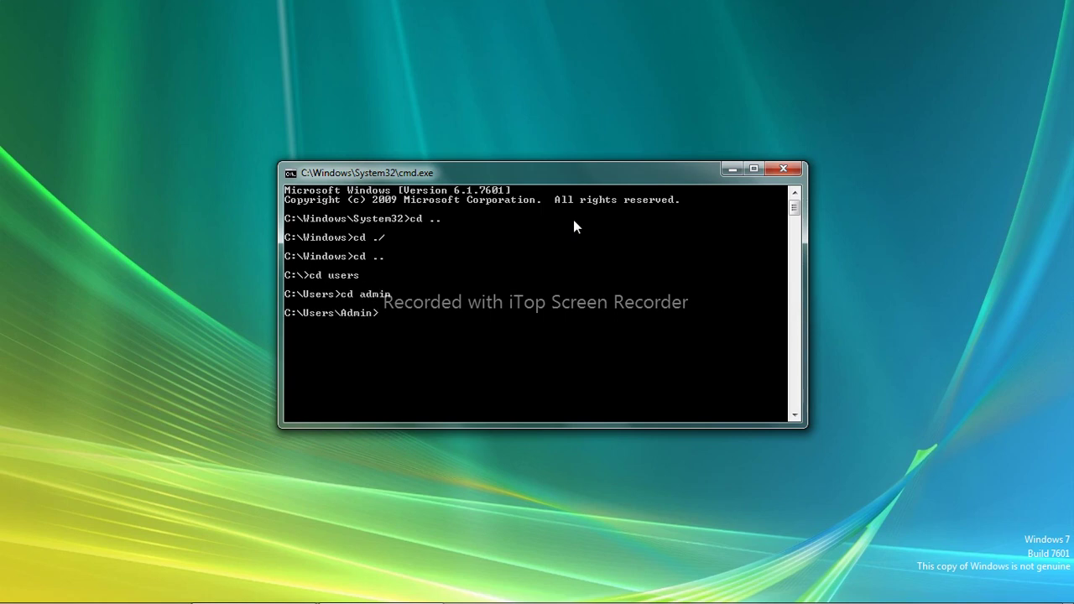
click(20, 593)
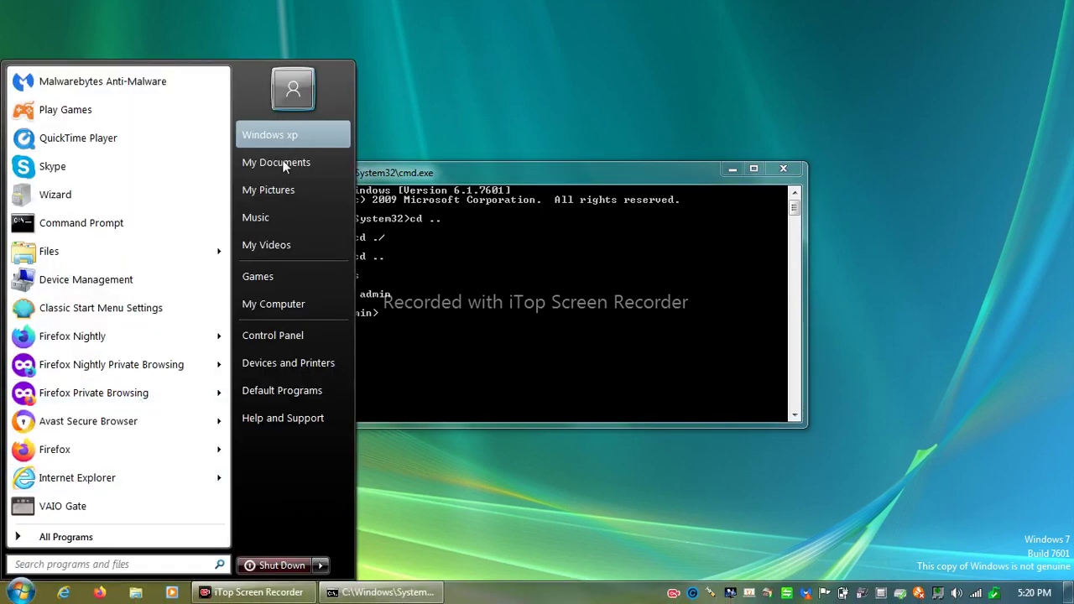
click(441, 236)
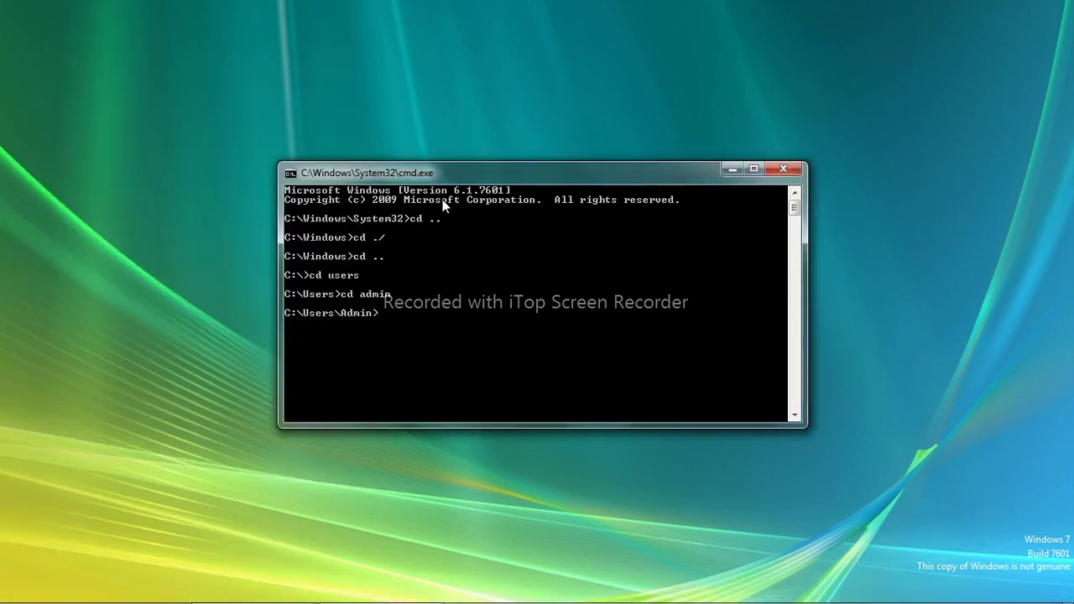
Step: Change into the user's Desktop folder and list its contents with dir
drag(434, 179, 441, 186)
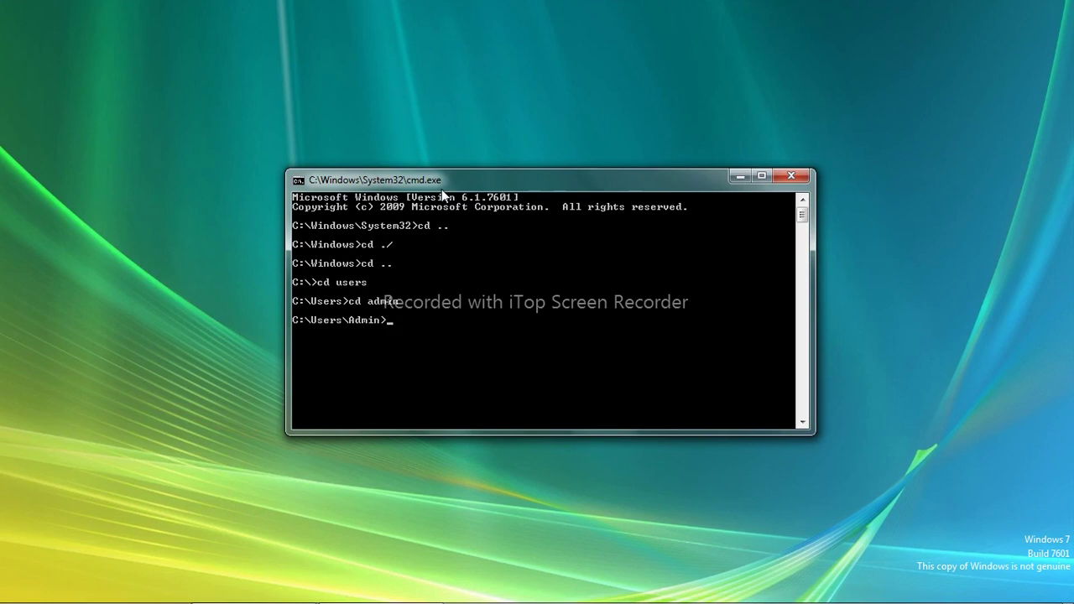
text(cd dhab\desktop)
key(Return)
text(dir)
key(Return)
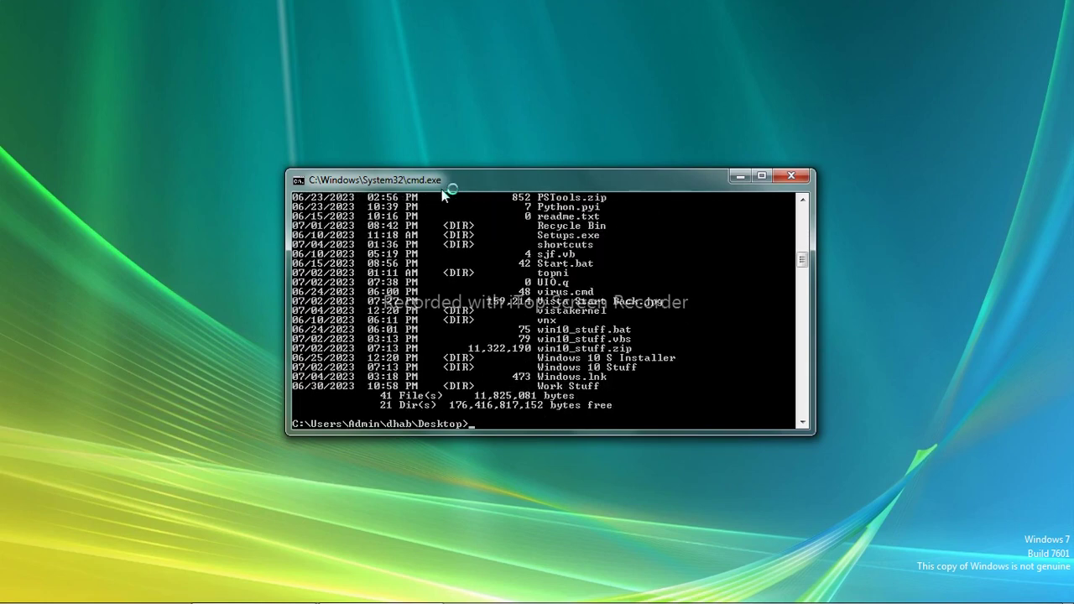
text(cd ./\)
key(BackSpace)
key(BackSpace)
key(Return)
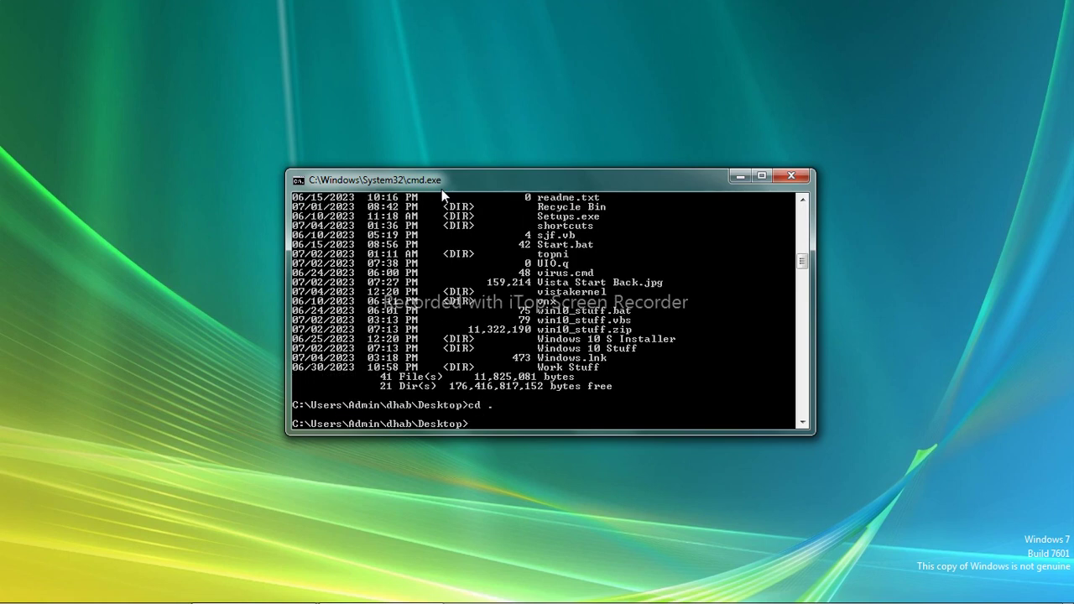
Step: Enter the VistaKernel folder, list it, then move into its files subfolder
text(d .\VistaKernel)
key(BackSpace)
key(BackSpace)
key(BackSpace)
text(nel)
key(Return)
text(dir)
key(Return)
text(cd fi)
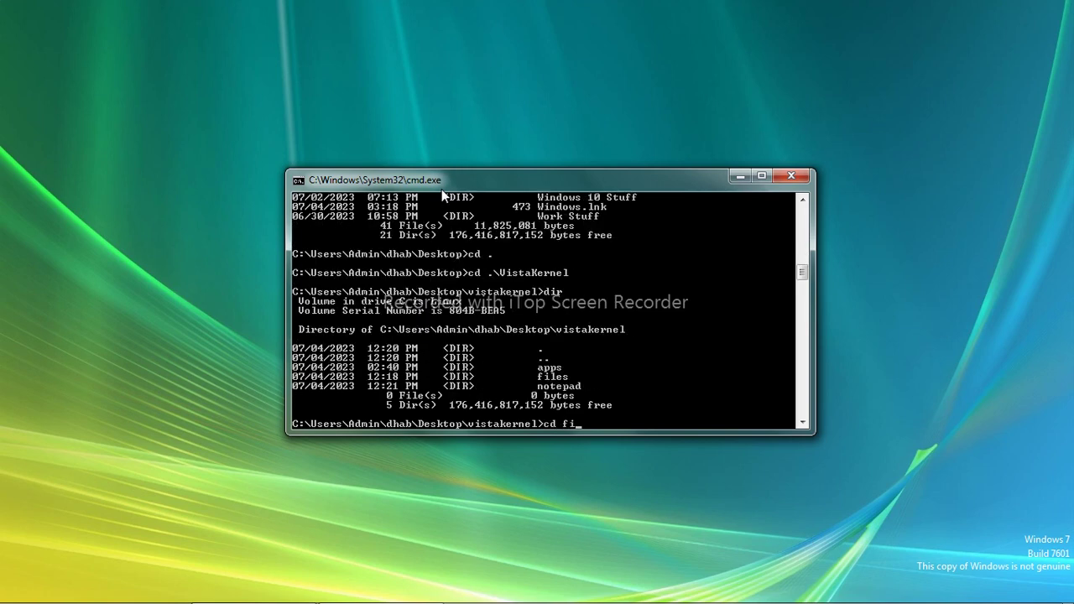
text(les)
key(Return)
Step: After ls fails in cmd, start PowerShell in the files folder
text(dir)
key(BackSpace)
key(BackSpace)
key(BackSpace)
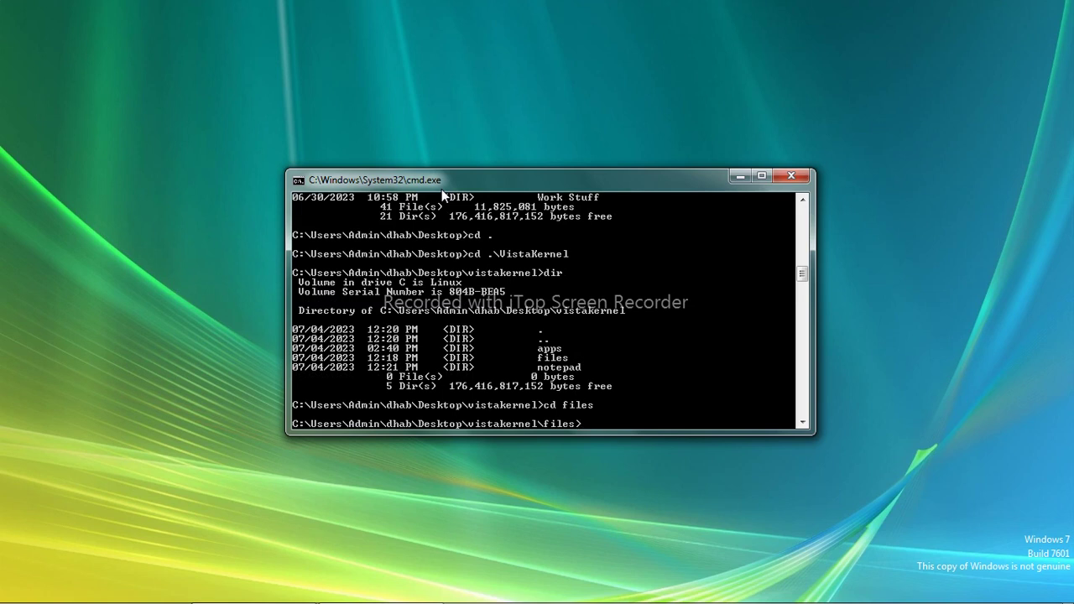
text(ls)
key(Return)
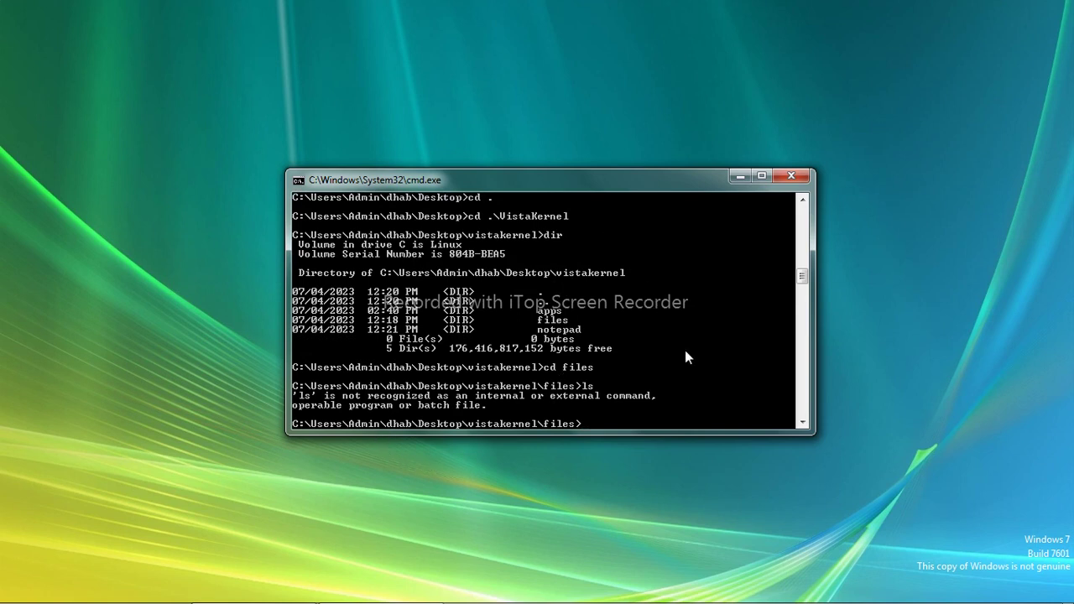
text(powershel)
text(l)
key(Return)
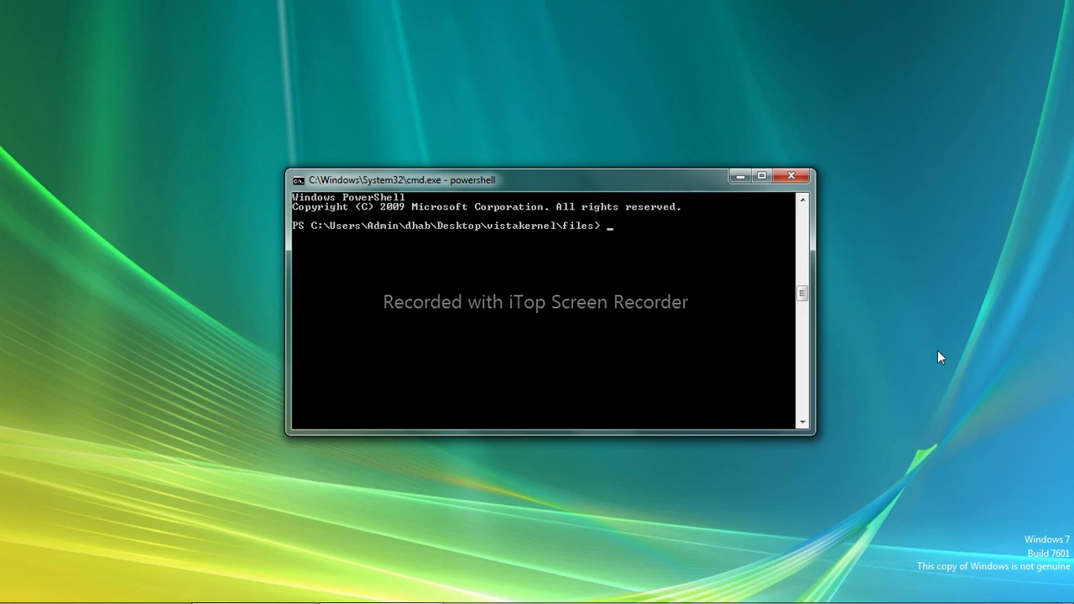
Step: Stretch the PowerShell console to full screen height
text(s)
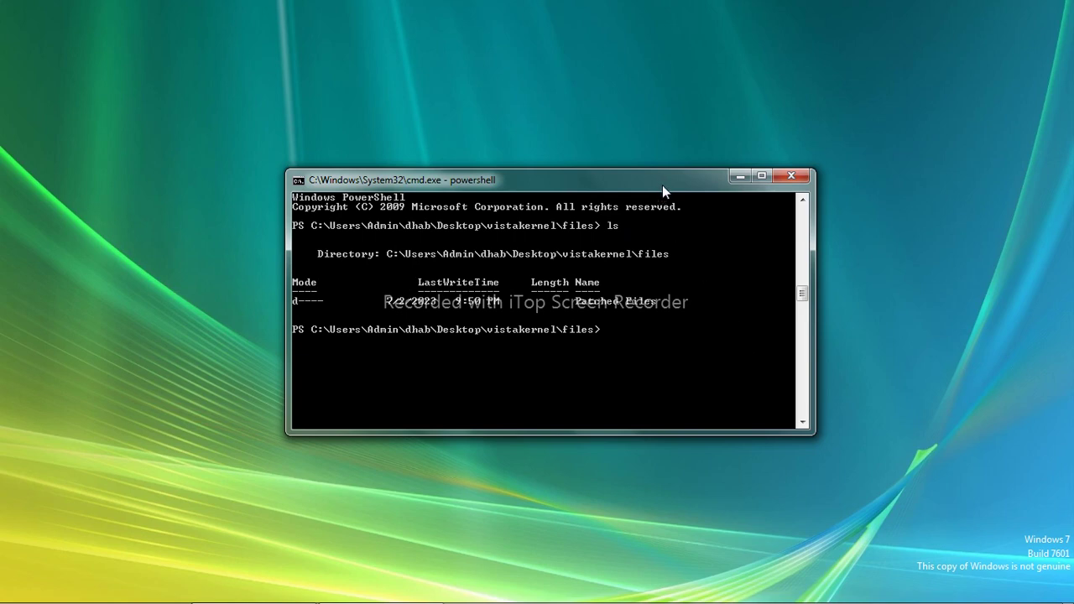
drag(662, 184, 685, 1)
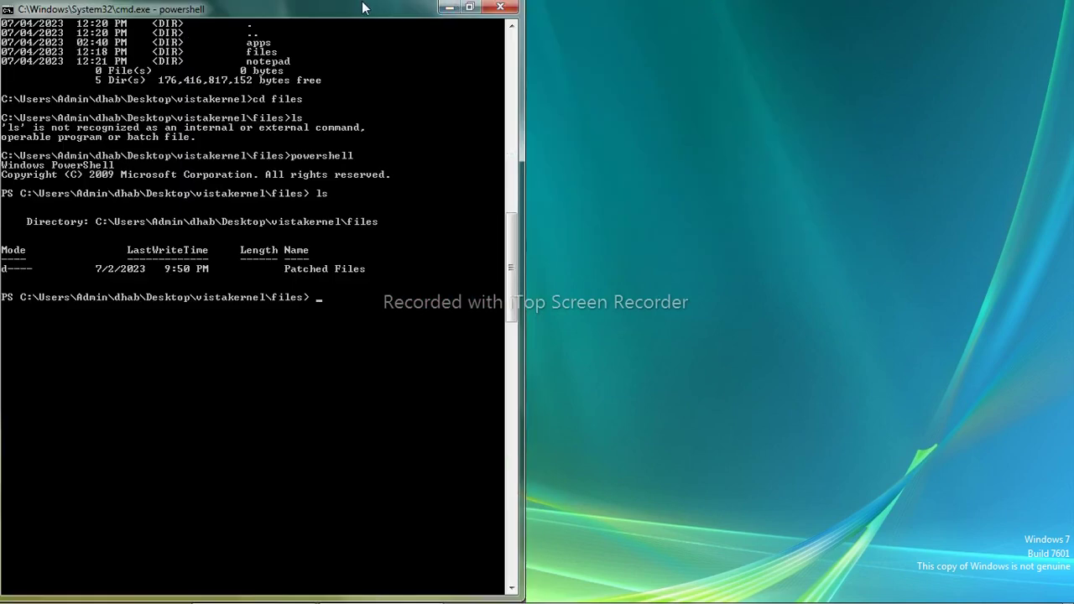
drag(436, 8, 647, 157)
text(copy)
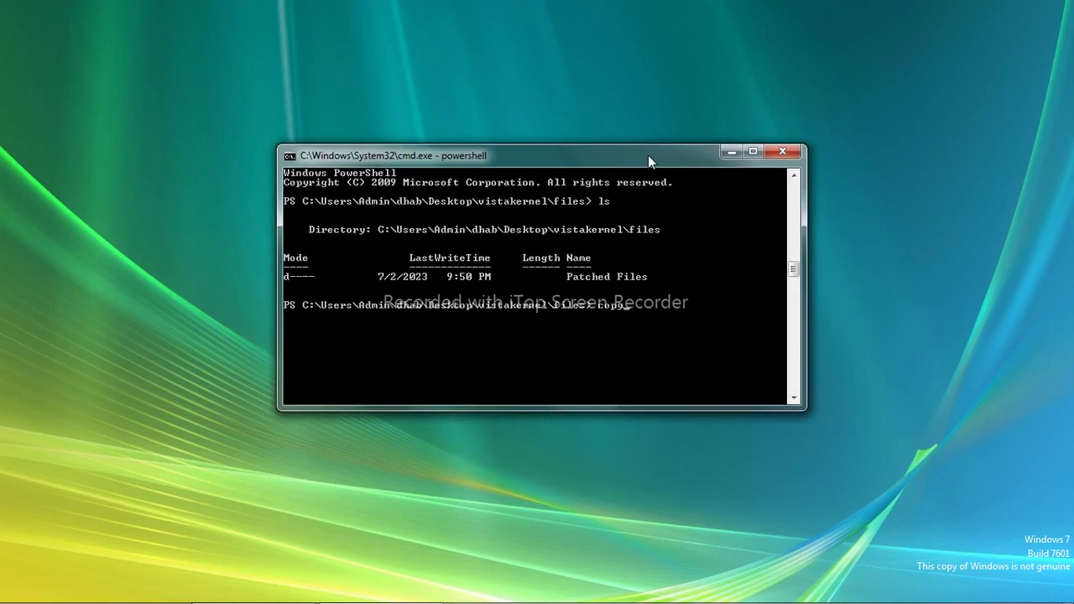
text( -Path)
key(BackSpace)
key(BackSpace)
key(BackSpace)
key(BackSpace)
key(BackSpace)
key(BackSpace)
key(BackSpace)
key(BackSpace)
key(BackSpace)
key(BackSpace)
Step: Enter Patched Files with cd * and list its DLLs with dir
text(cd *)
key(Return)
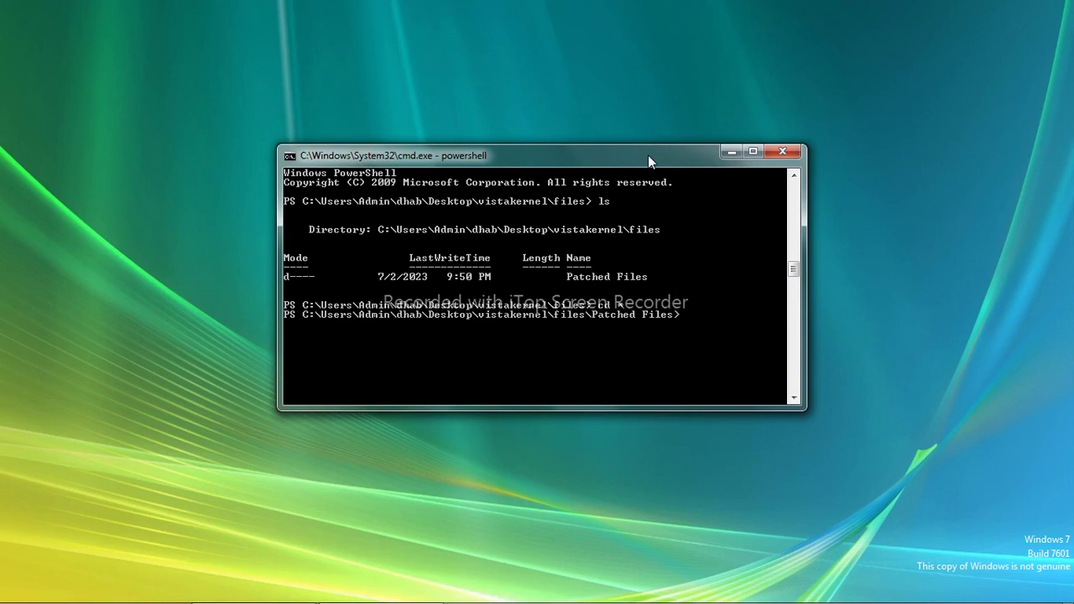
text(dir)
key(Return)
scroll(648, 156, down, 10)
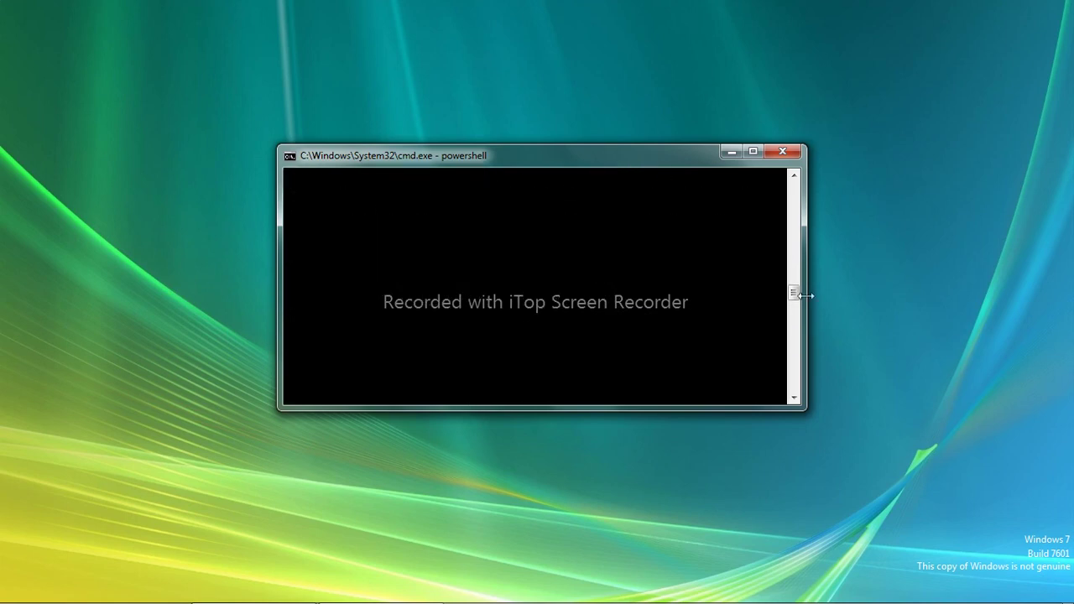
drag(798, 295, 795, 287)
text(copy)
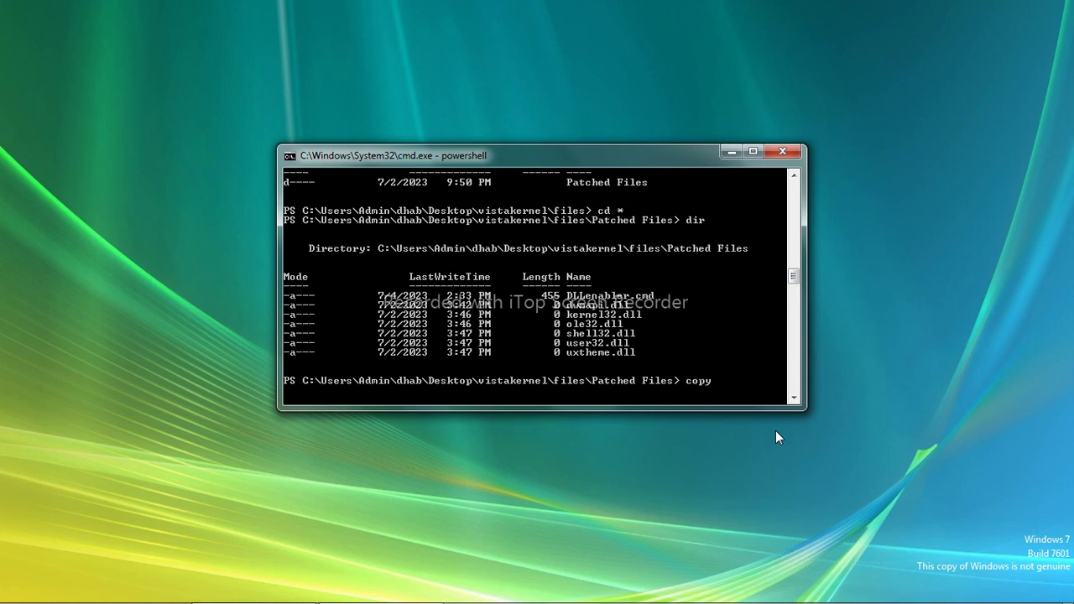
text( *.dll)
Step: Run copy *.dll X:\Windows\System32, then try switching the prompt to X:\
text(X:\Windows\System)
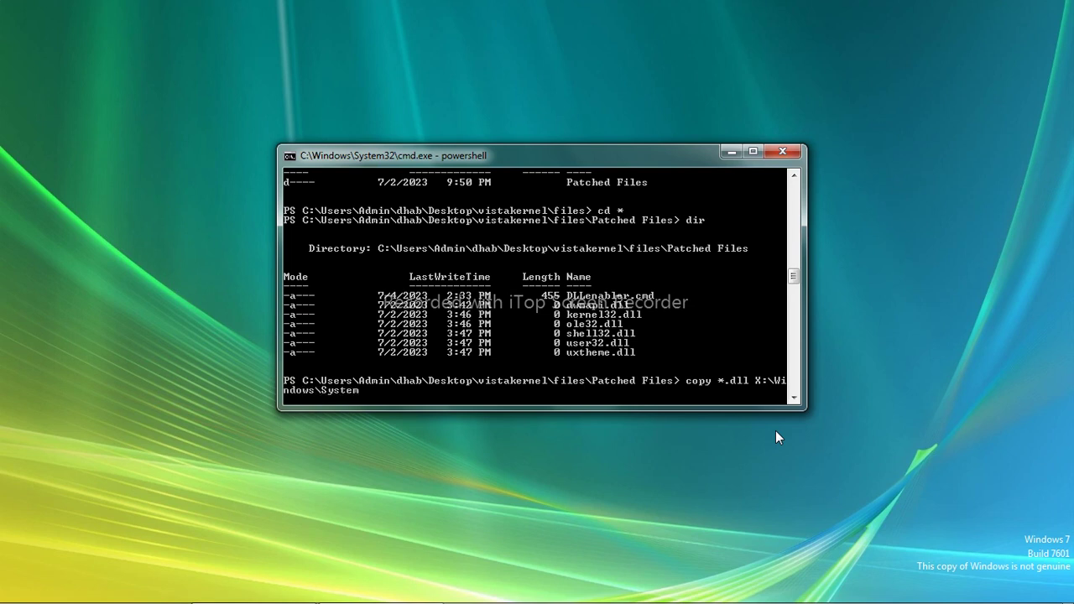
text(32)
key(Return)
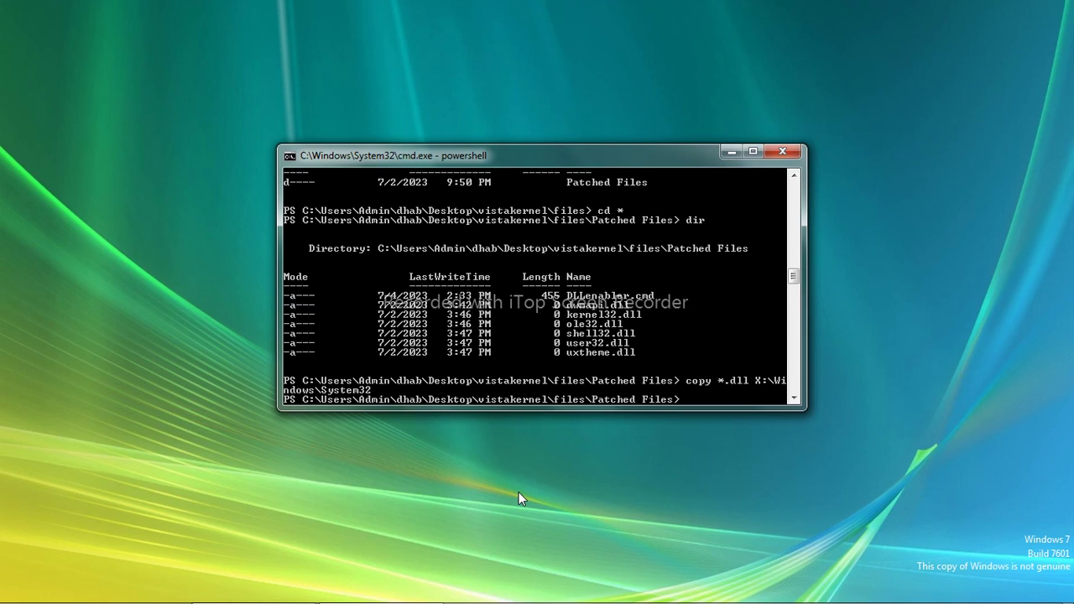
text(\)
key(Return)
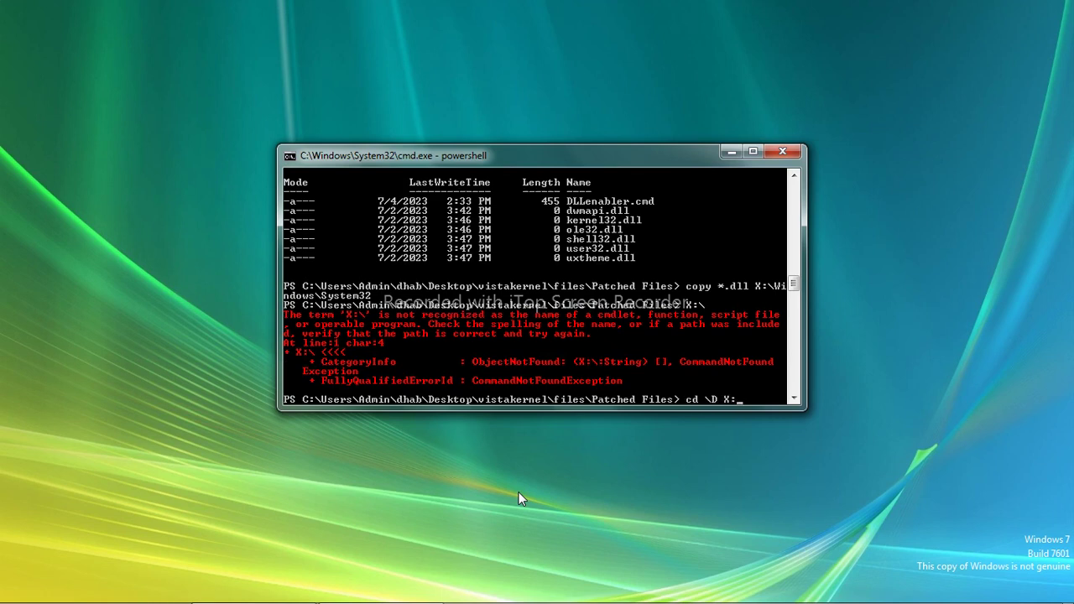
Step: Switch to drive X with cd X: and list its contents
key(Return)
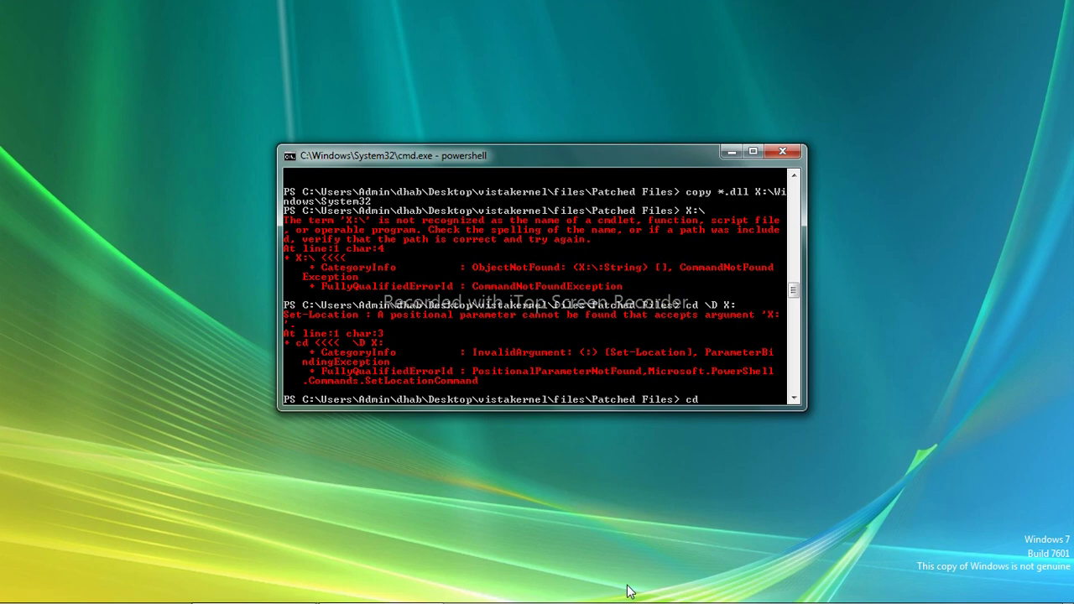
text(cd X:)
key(Return)
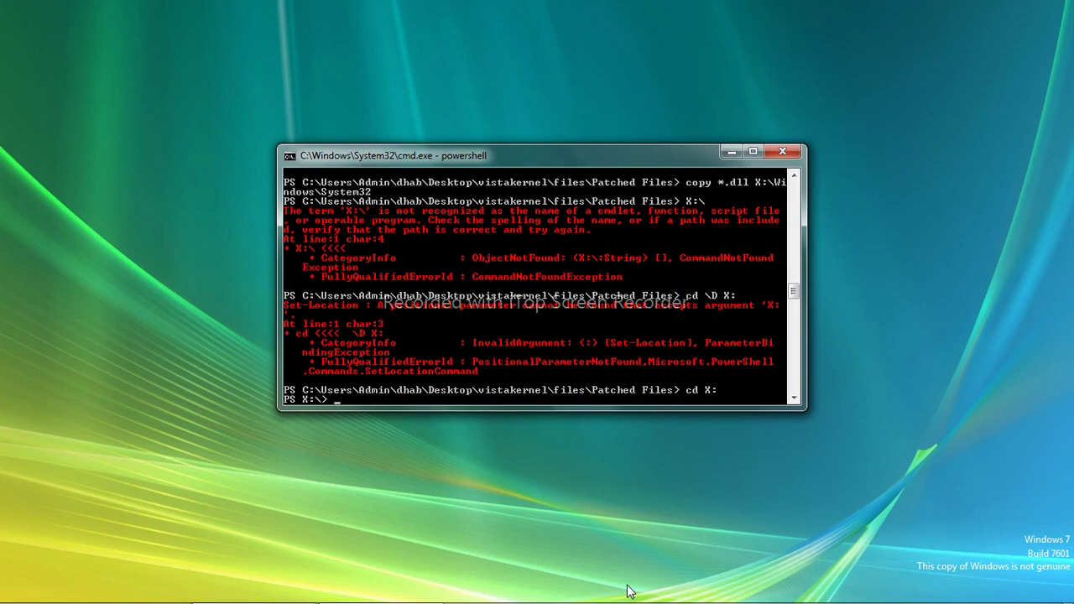
text(dir)
key(Return)
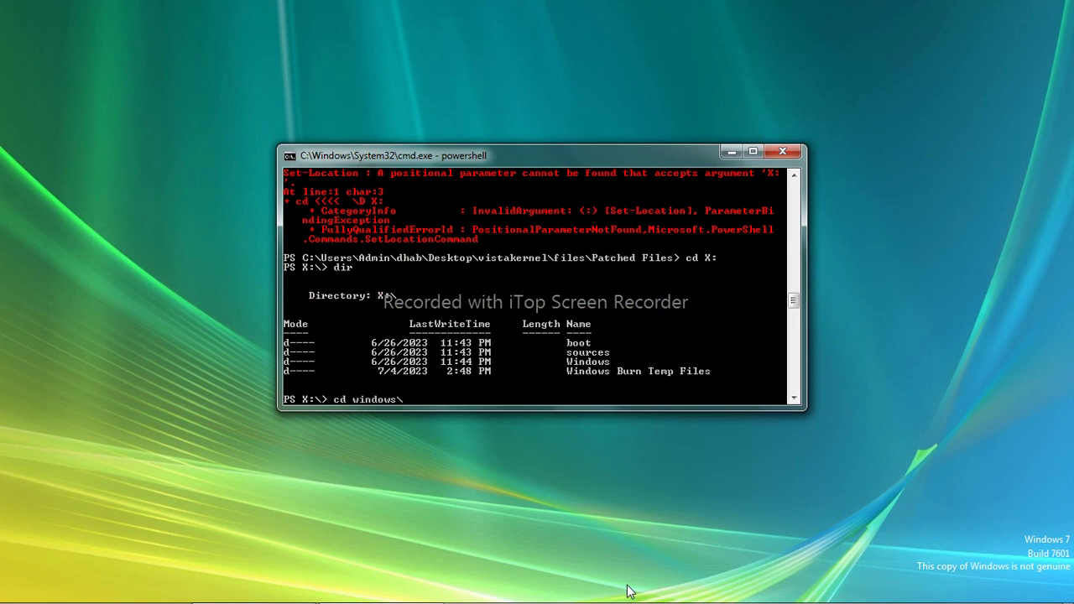
Step: Enter windows\system32, list its files to check the DLLs, then close PowerShell
key(Return)
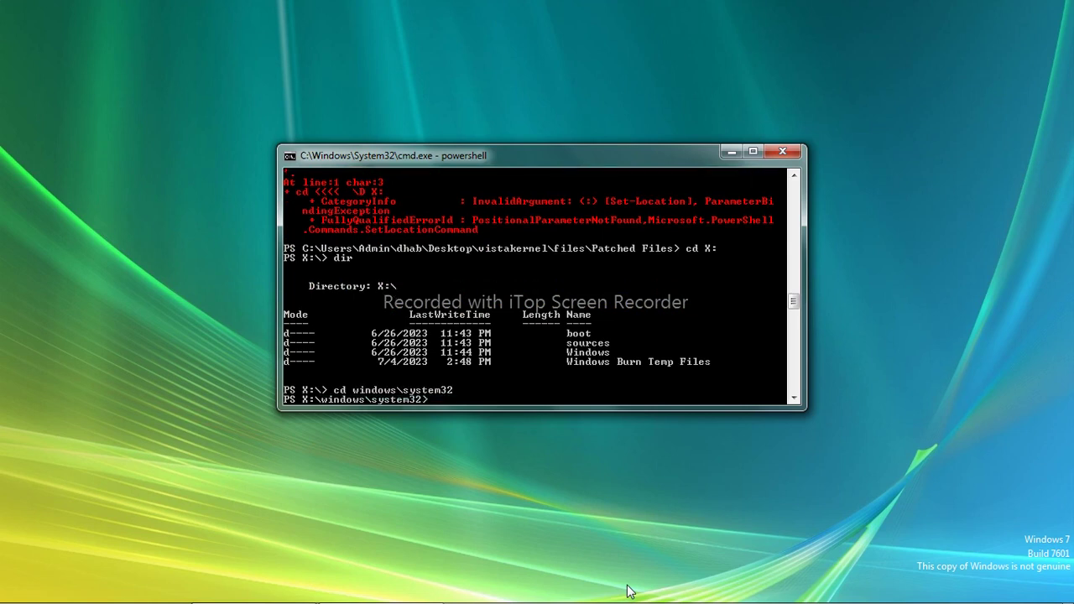
text(dir)
key(Return)
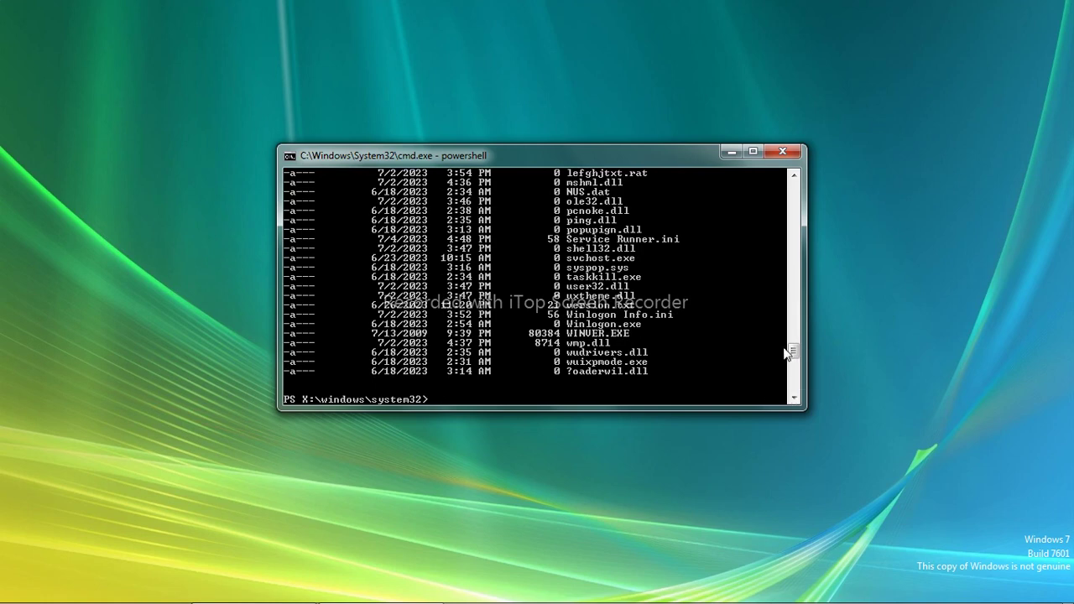
mouse_move(792, 352)
mouse_down()
mouse_move(790, 319)
mouse_move(796, 363)
mouse_up()
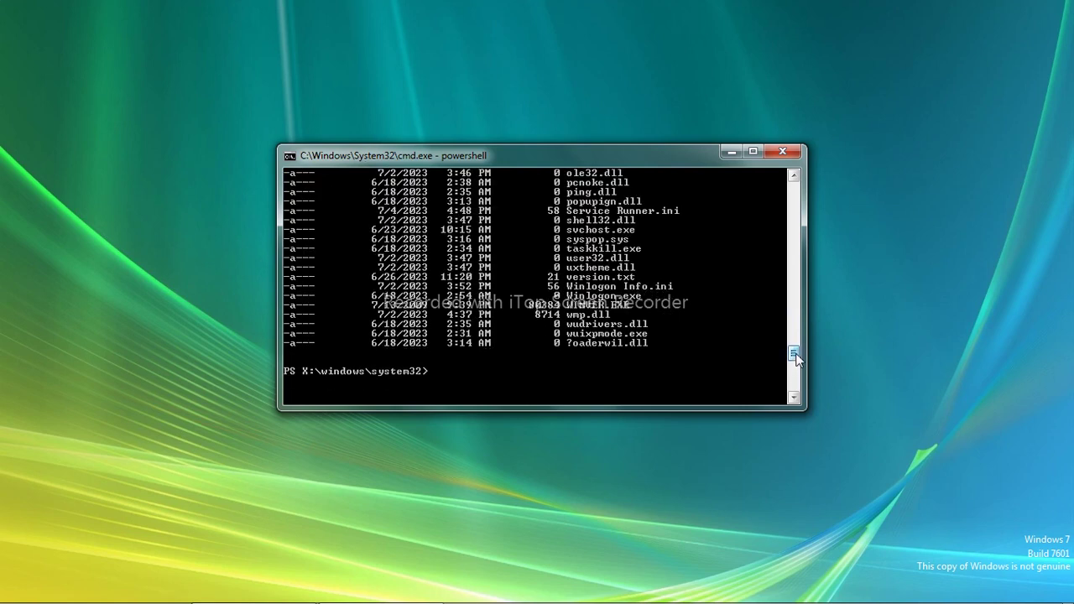
click(783, 152)
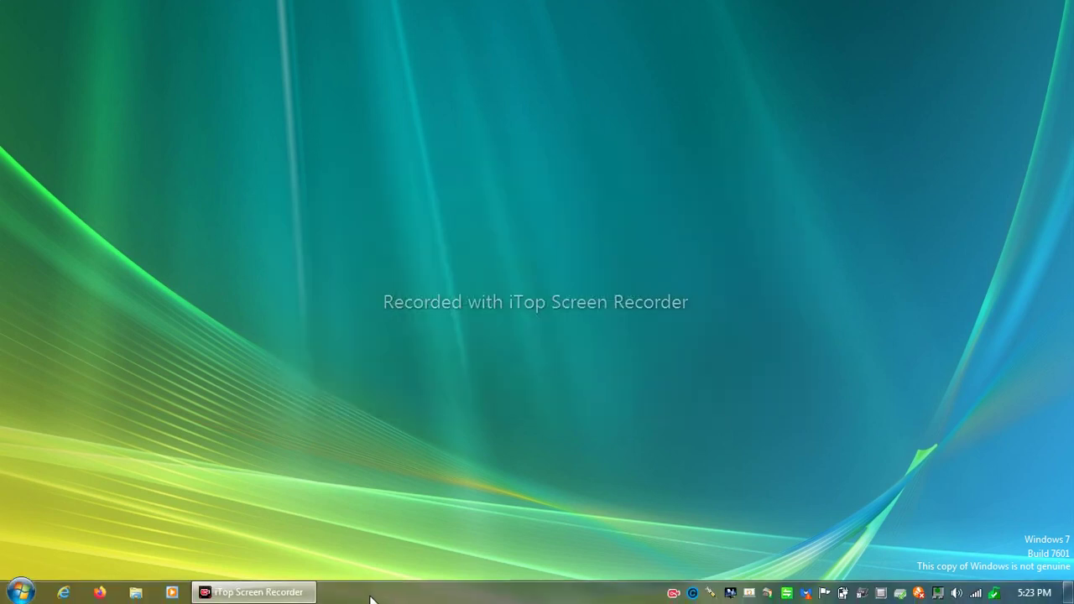
Step: Turn off taskbar auto-hide and move the Edge For Windows Vista icon to empty space
right_click(370, 599)
click(381, 586)
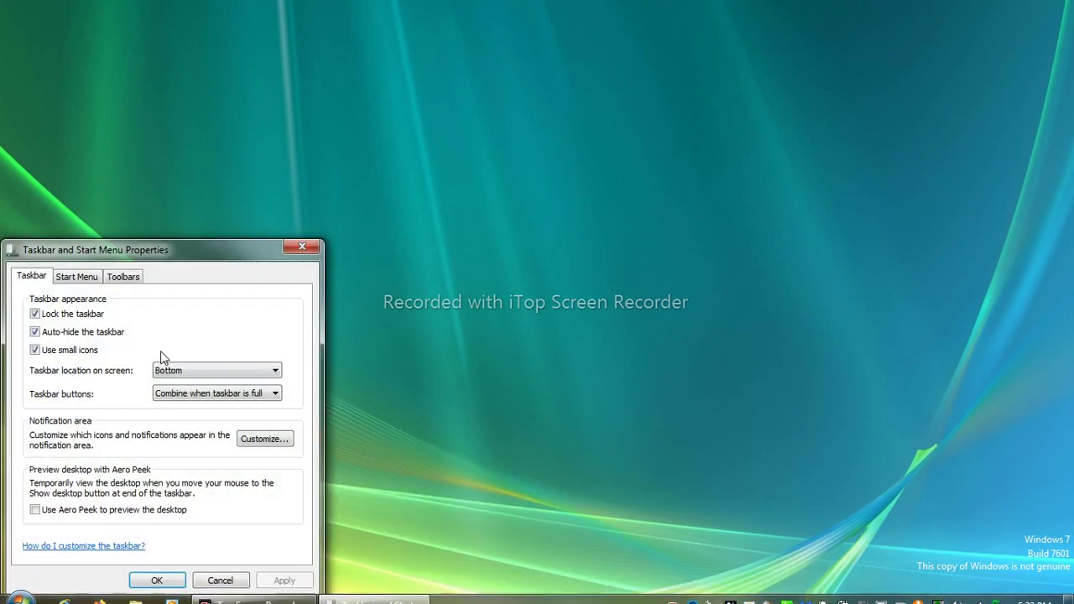
click(115, 334)
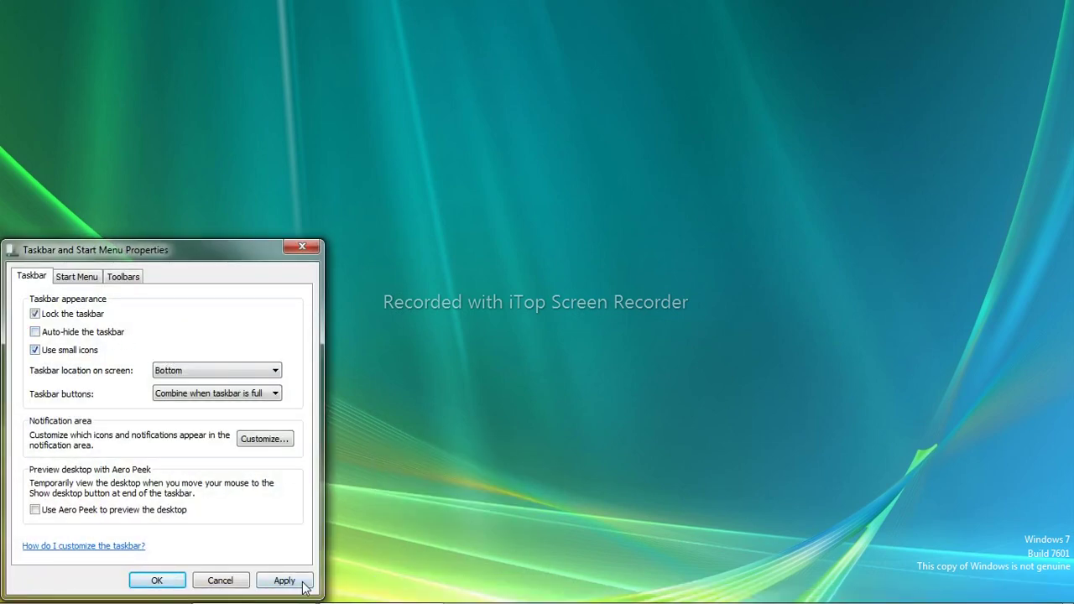
click(285, 581)
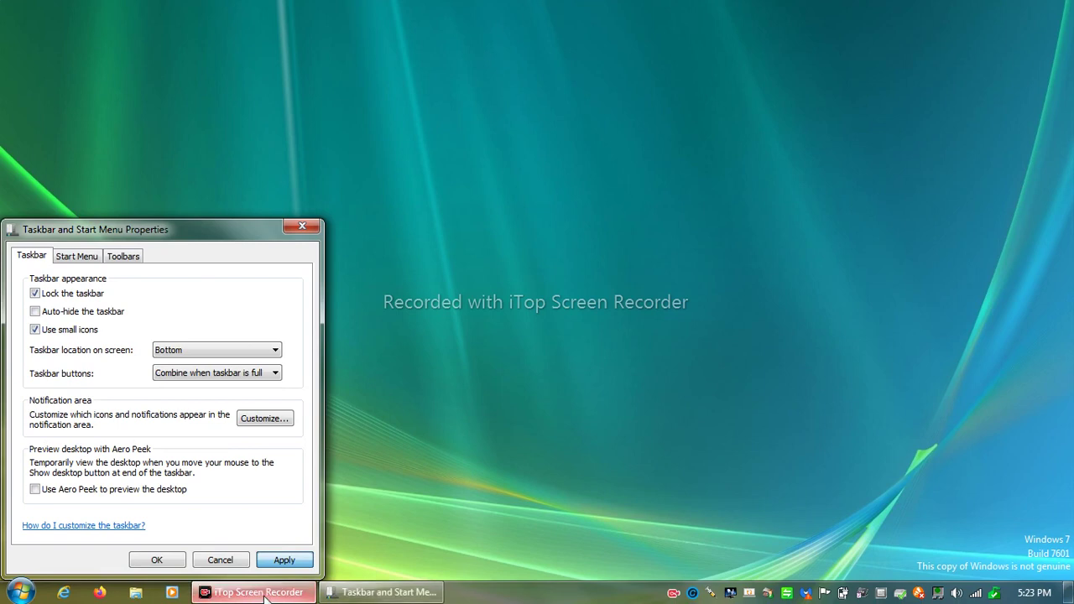
click(265, 598)
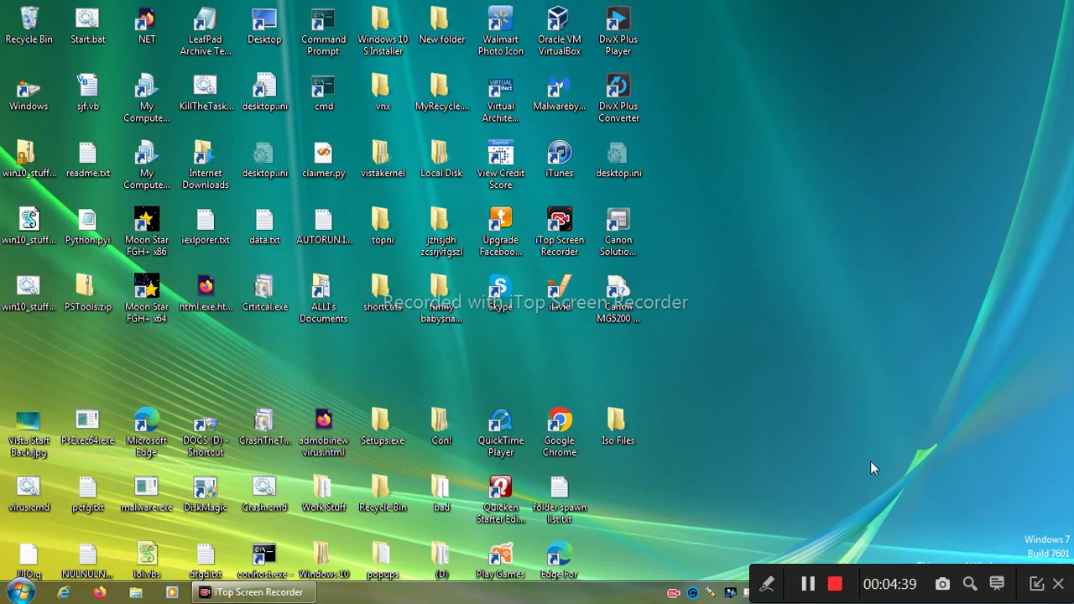
drag(542, 544, 658, 460)
Step: Sort the desktop icons by Name and move the recorder toolbar off the taskbar
right_click(693, 370)
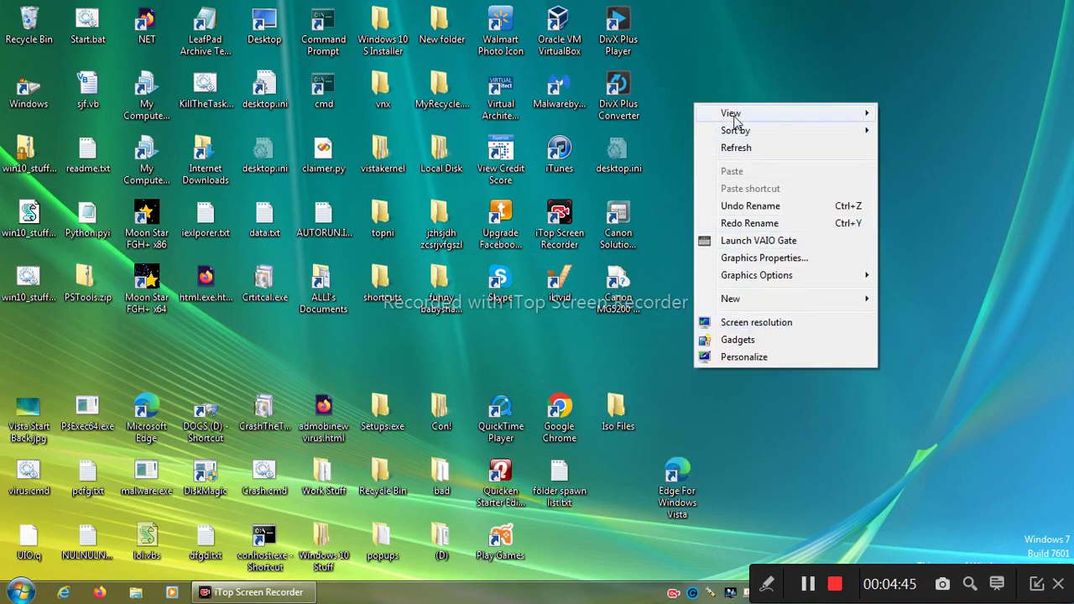
mouse_move(830, 135)
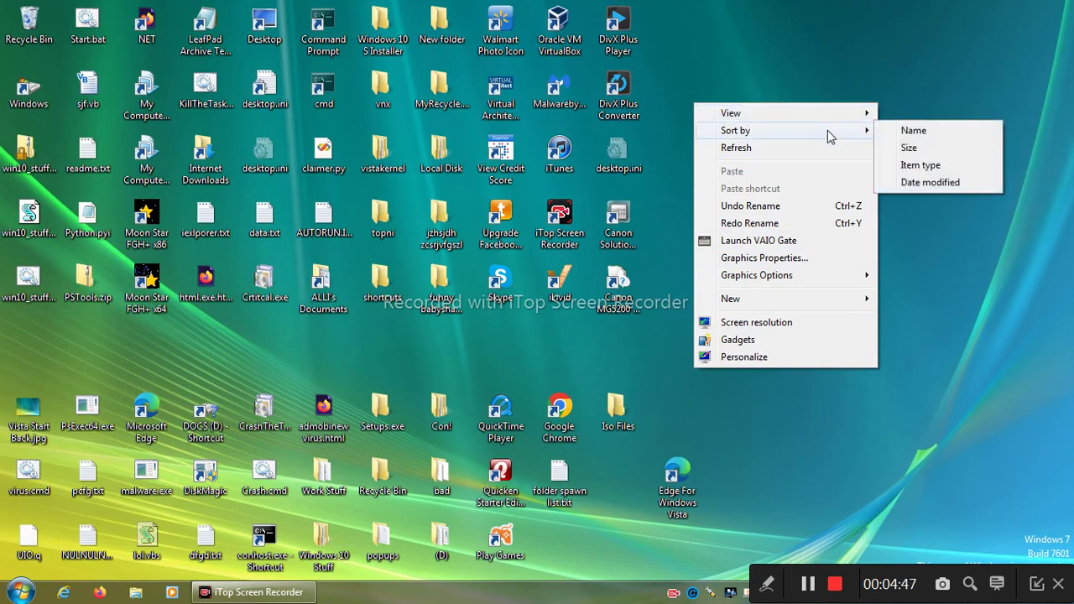
click(913, 131)
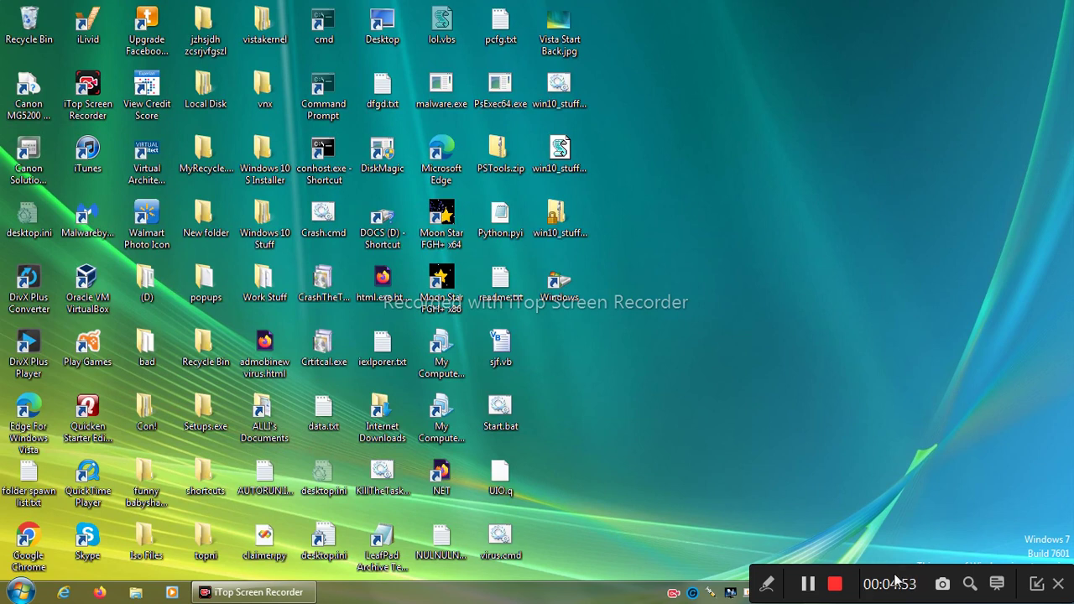
drag(894, 577, 895, 556)
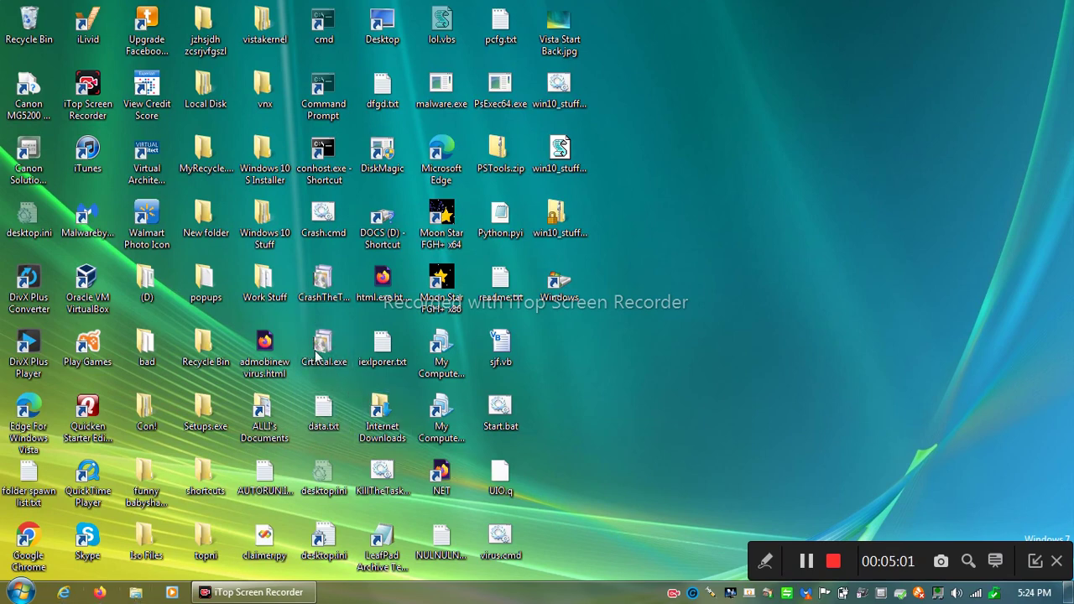
Step: Open vistakernel > apps > Opera_44.0.2510.857_Setup_x64 and launch installer.exe
double_click(263, 23)
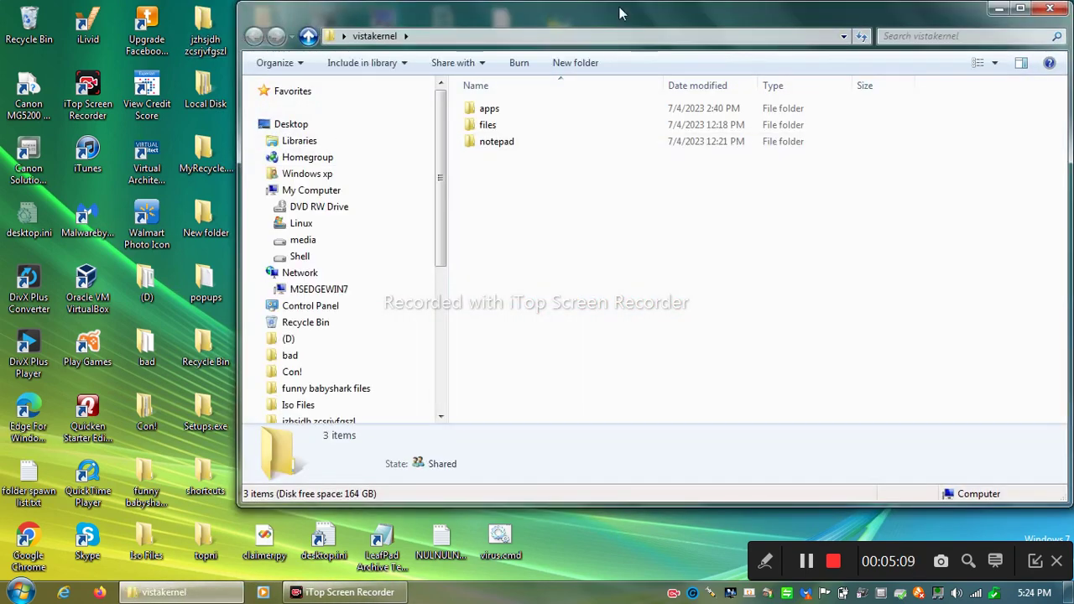
drag(621, 18, 619, 0)
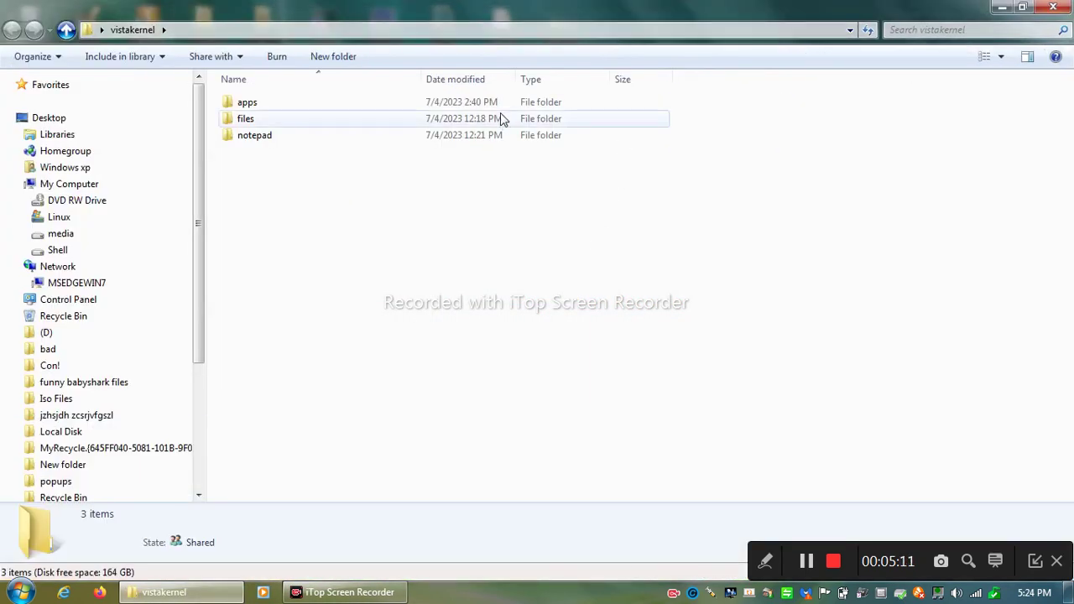
double_click(431, 104)
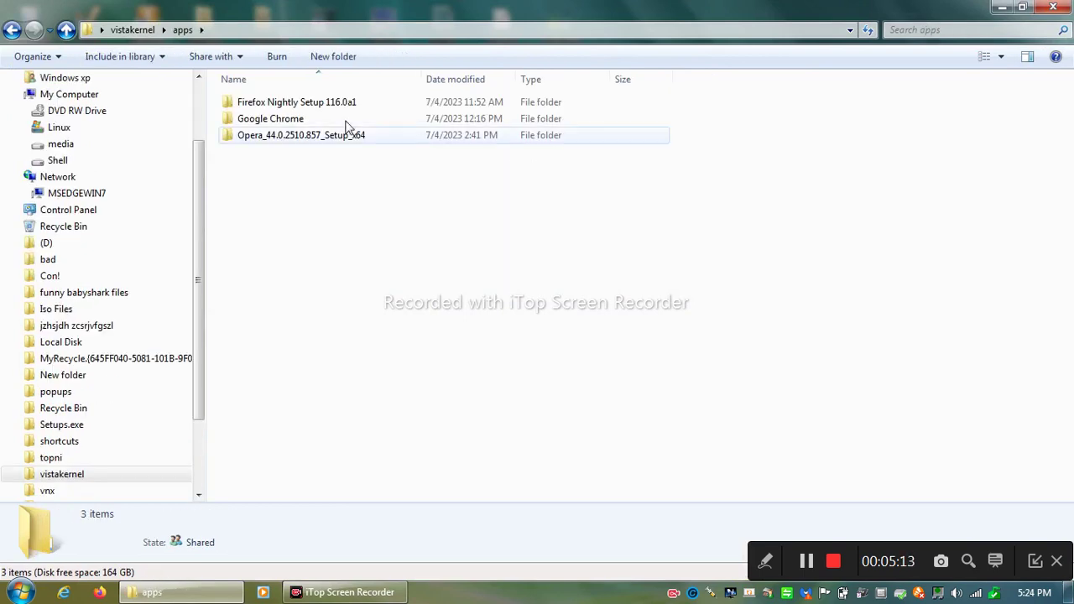
double_click(350, 136)
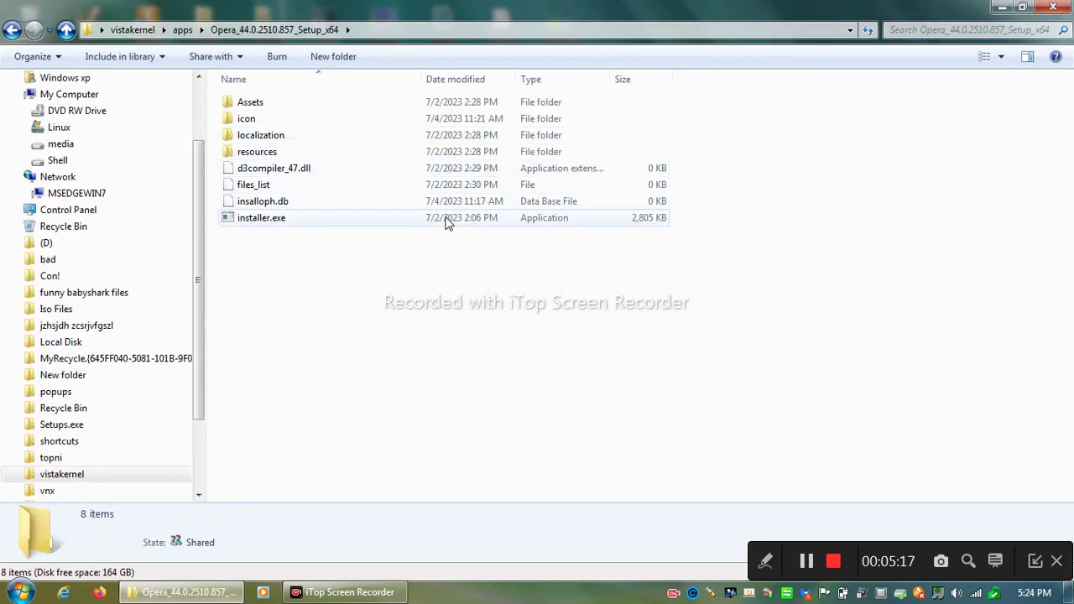
double_click(446, 220)
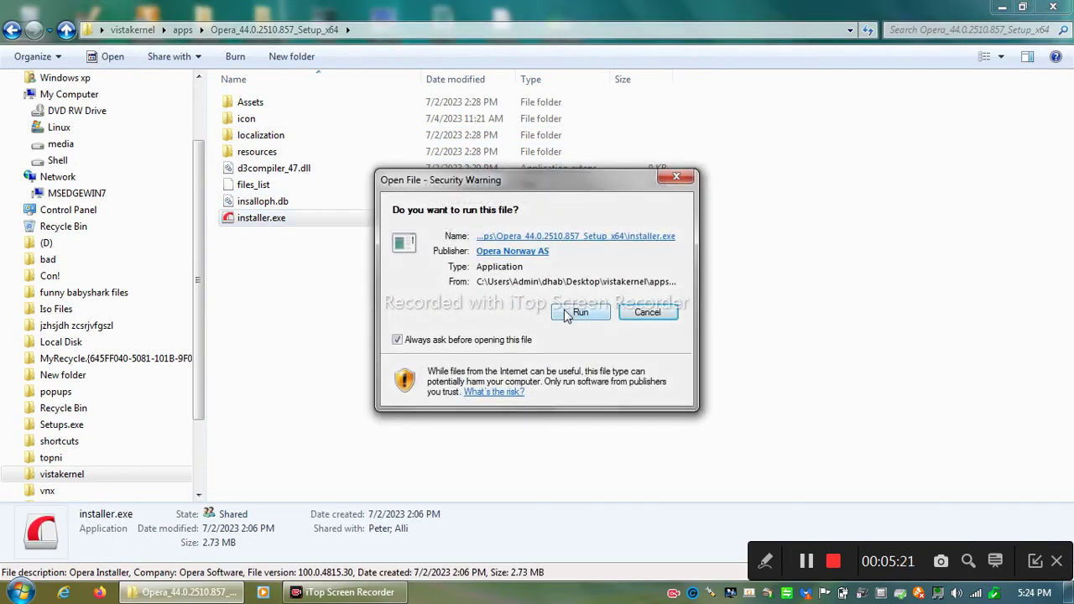
Step: Confirm running installer.exe and centre the KERNEL32 GetProcessMitigationPolicy entry-point error dialog
click(579, 312)
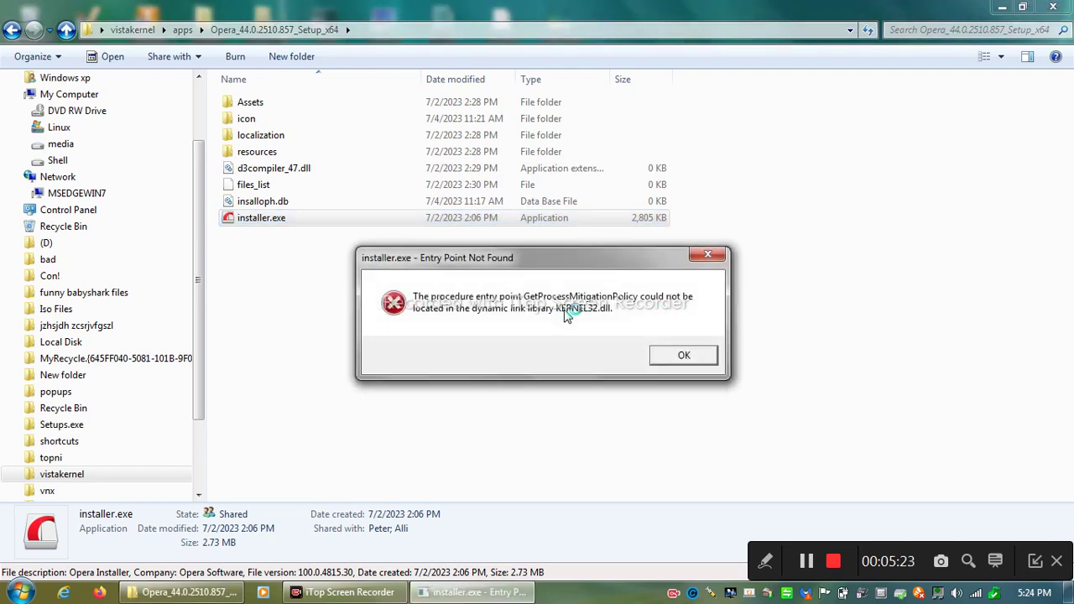
click(684, 356)
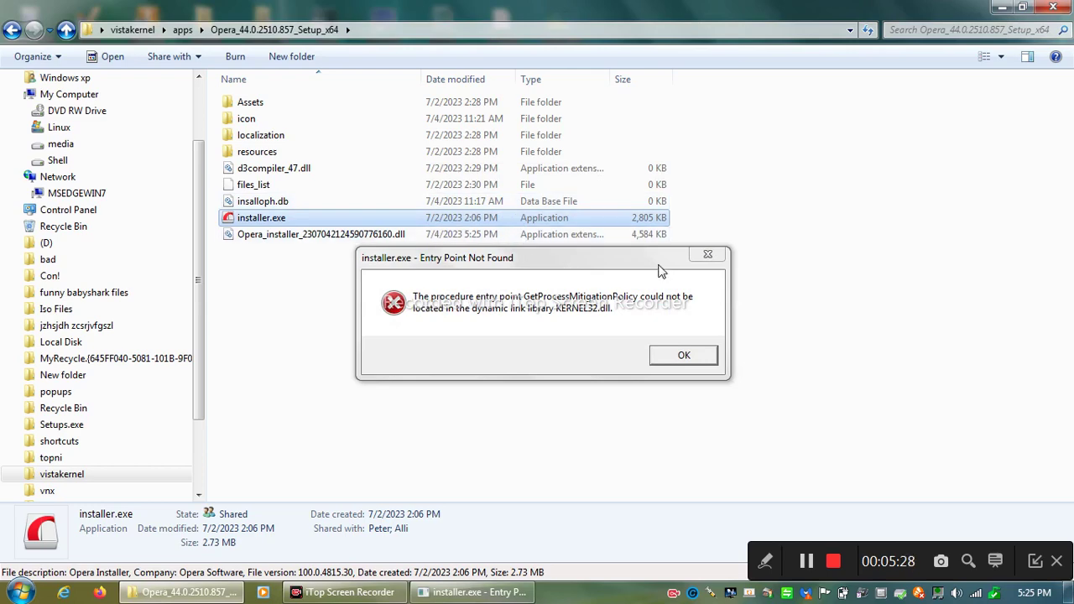
drag(660, 270, 1005, 474)
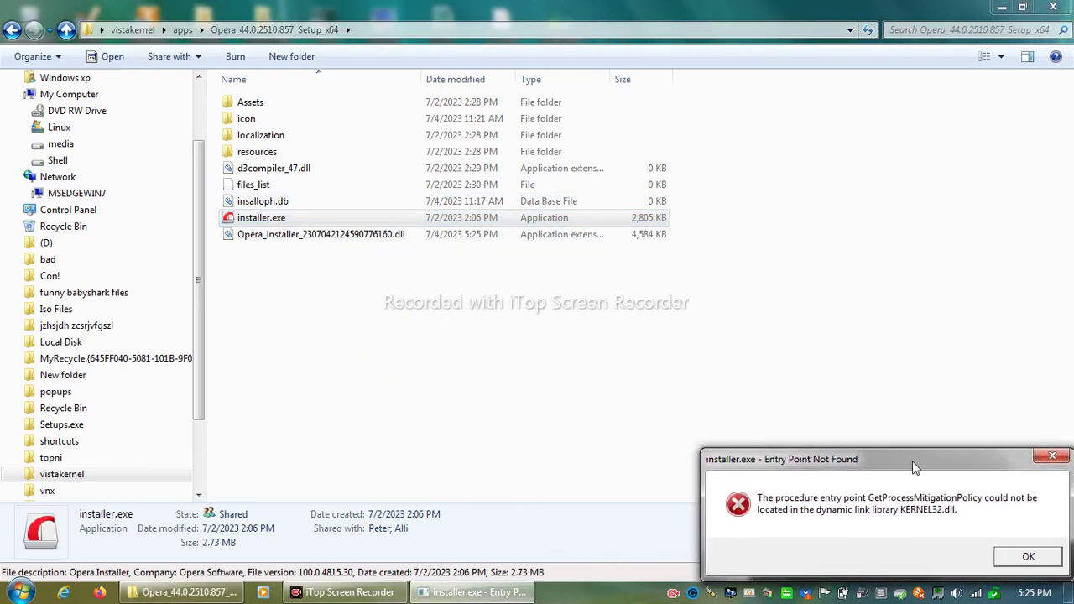
click(349, 592)
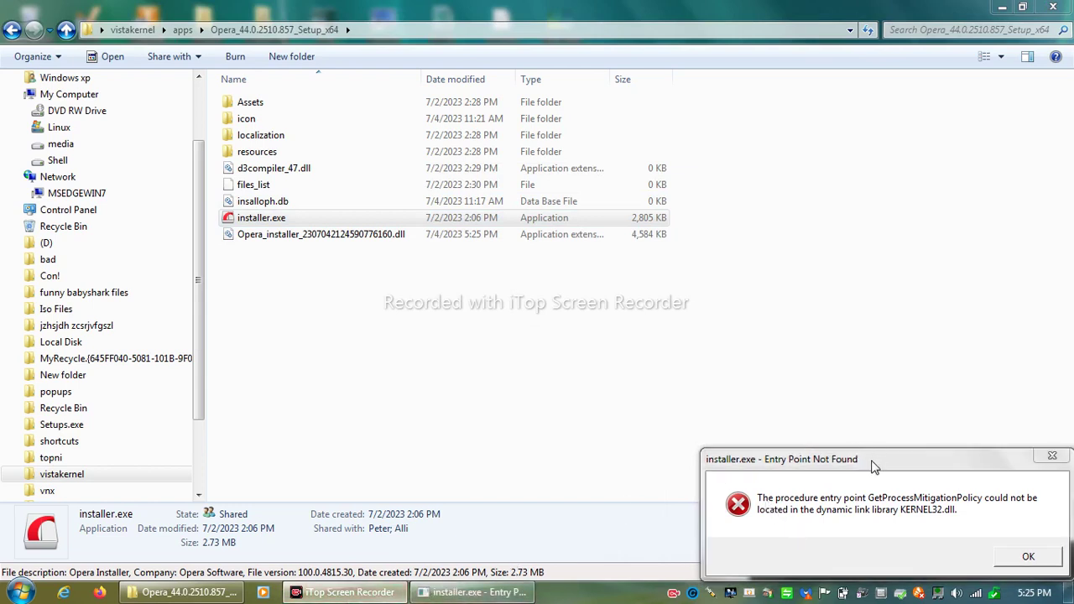
drag(872, 467, 613, 313)
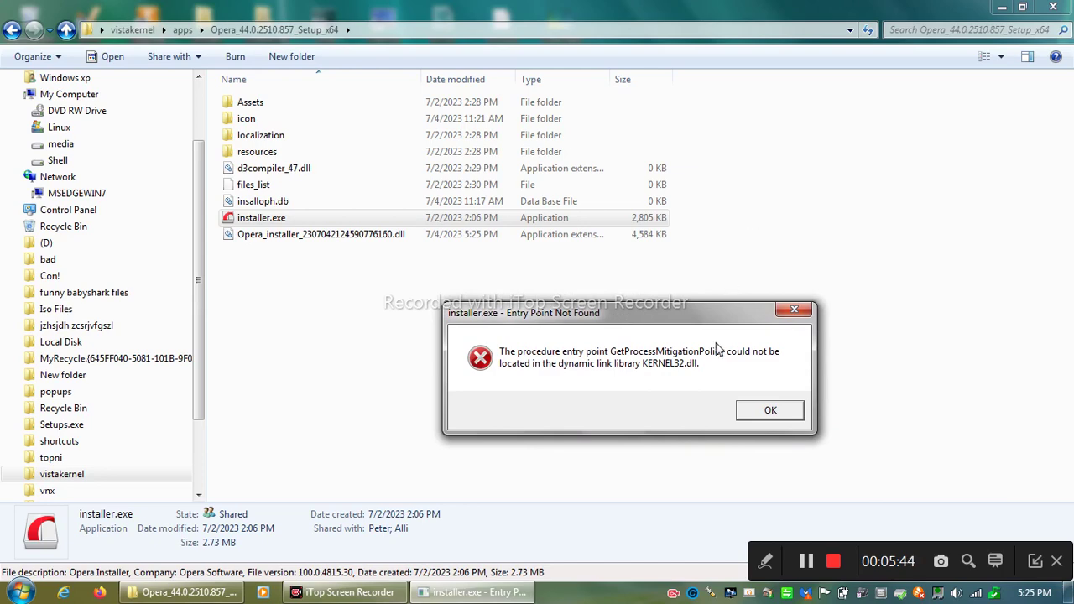
drag(688, 323, 954, 24)
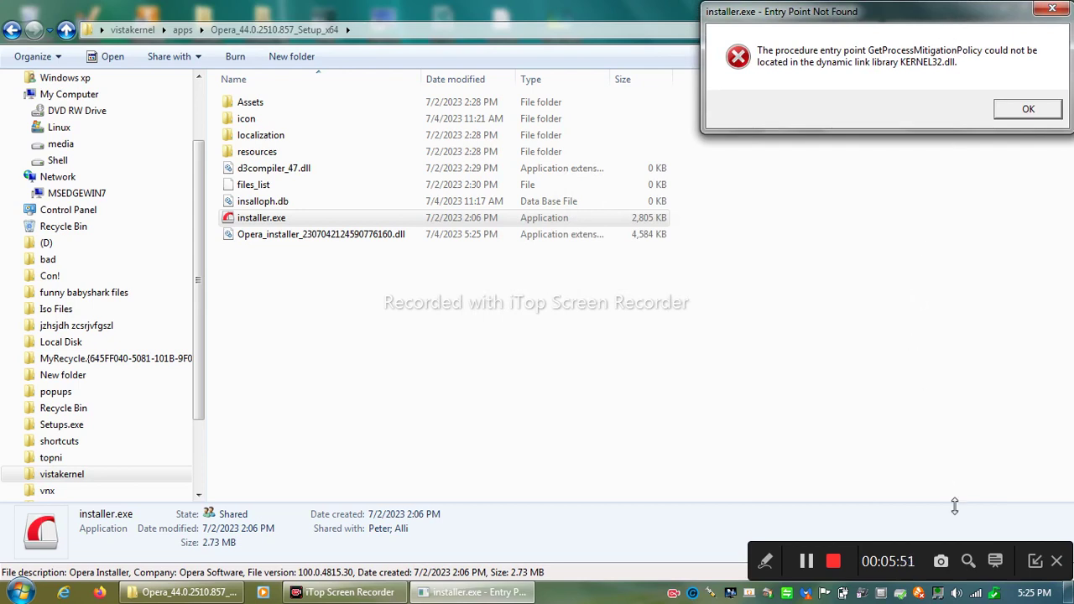
mouse_move(910, 551)
mouse_down()
mouse_move(812, 220)
mouse_move(849, 93)
mouse_move(833, 111)
mouse_move(785, 117)
mouse_move(839, 71)
mouse_move(911, 67)
mouse_move(871, 250)
mouse_move(881, 393)
mouse_move(916, 437)
mouse_move(934, 495)
mouse_move(927, 531)
mouse_move(887, 536)
mouse_move(913, 573)
mouse_move(912, 554)
mouse_move(916, 562)
mouse_up()
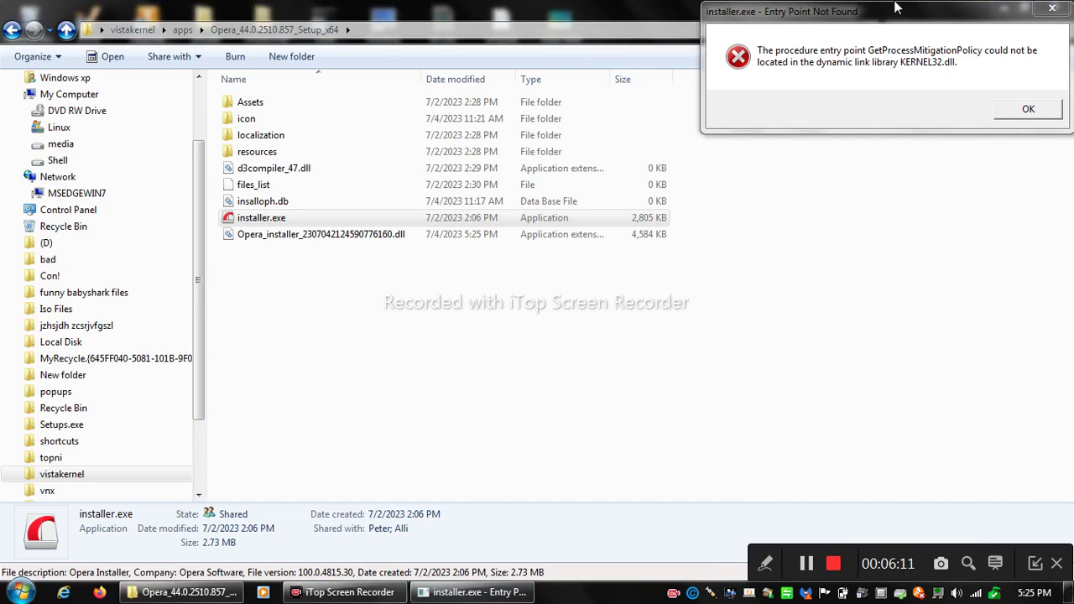
drag(896, 13, 745, 60)
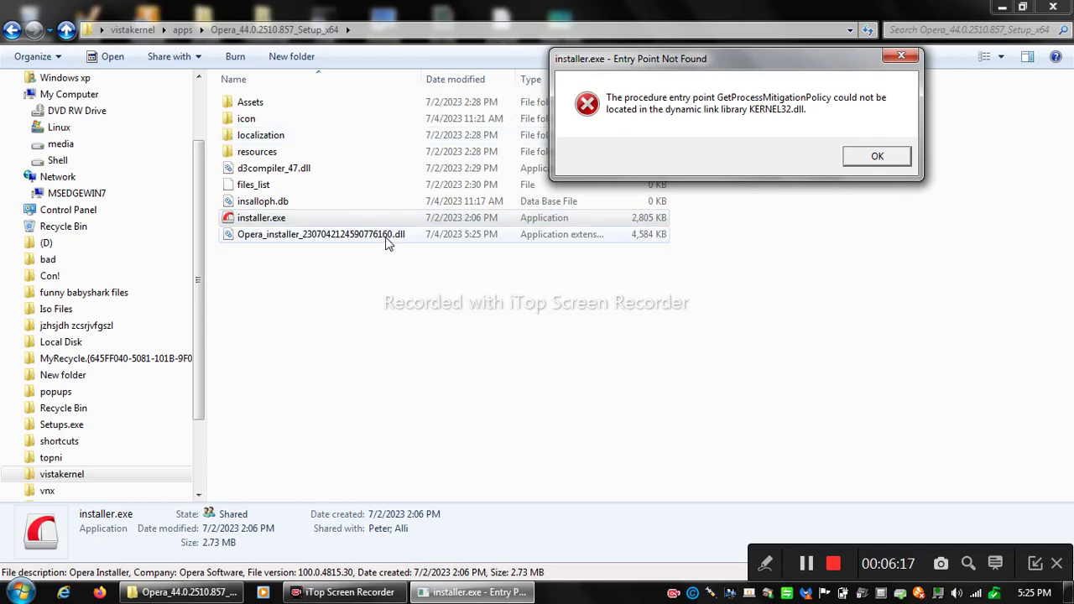
click(450, 329)
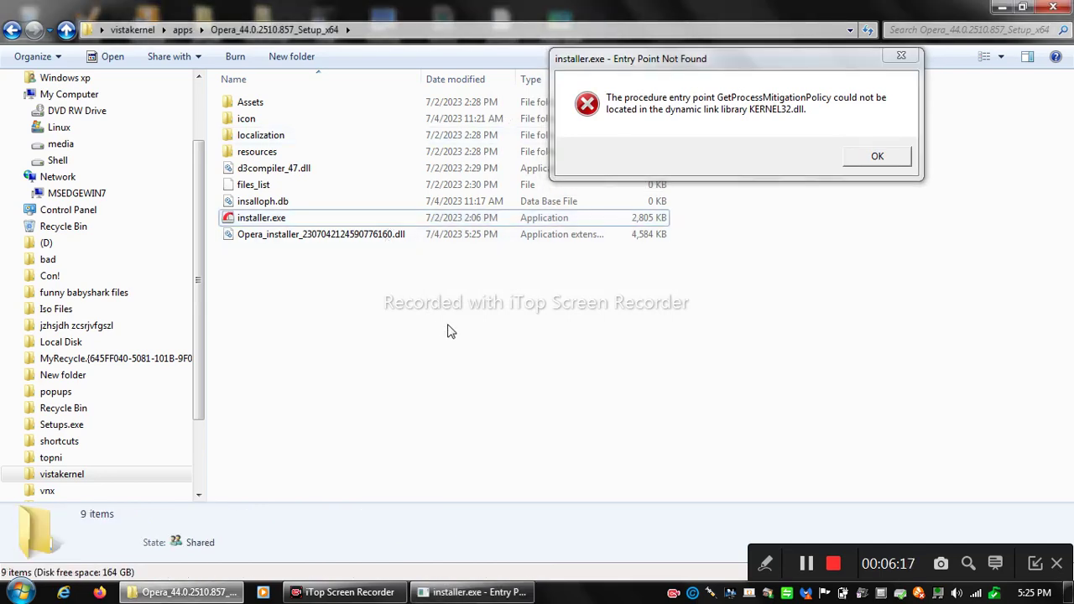
right_click(395, 235)
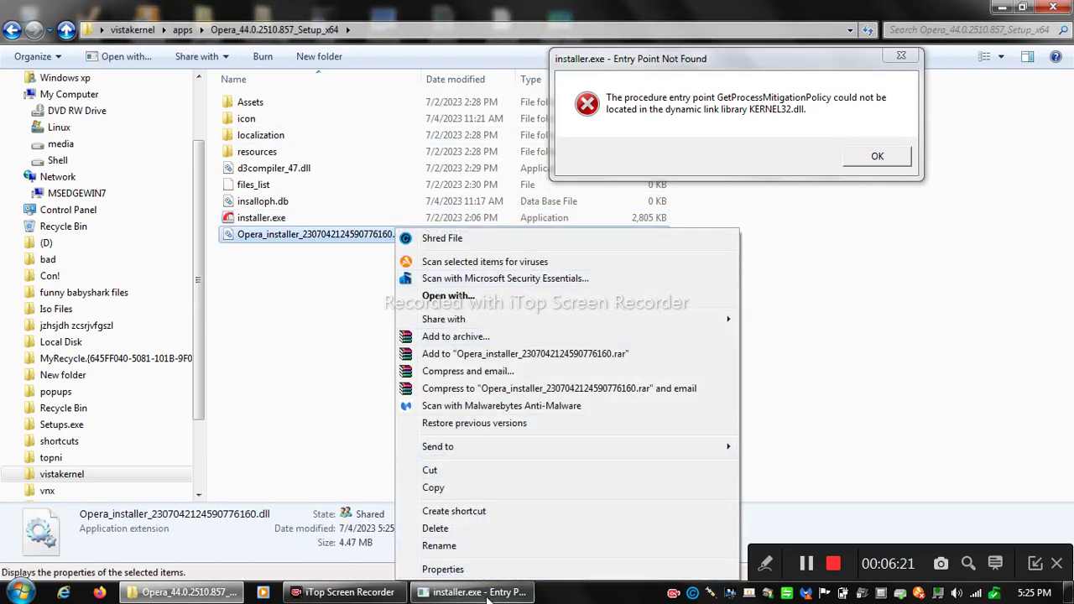
click(473, 576)
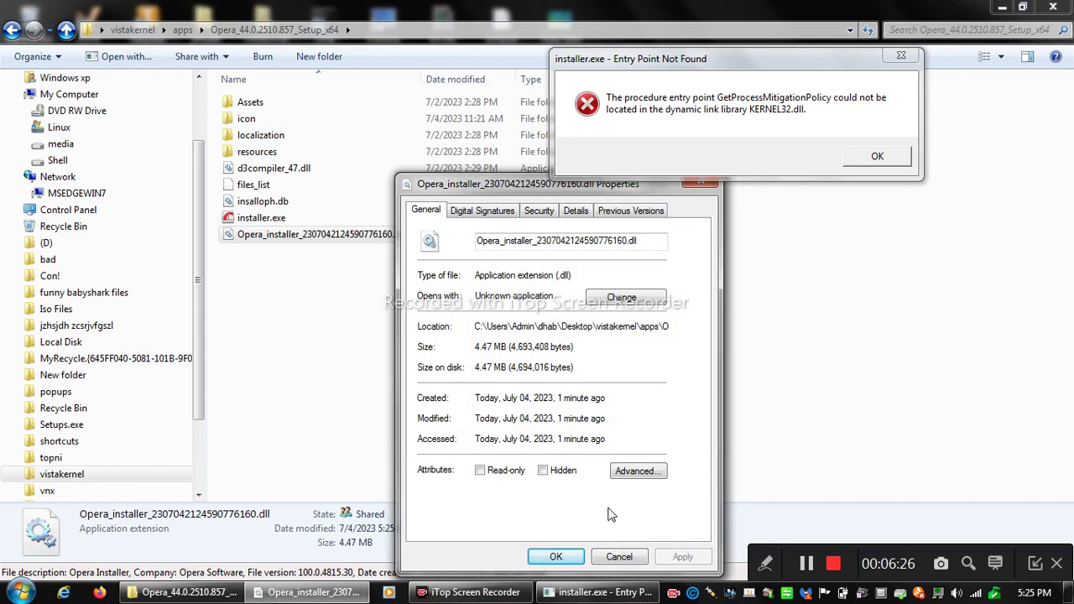
click(494, 214)
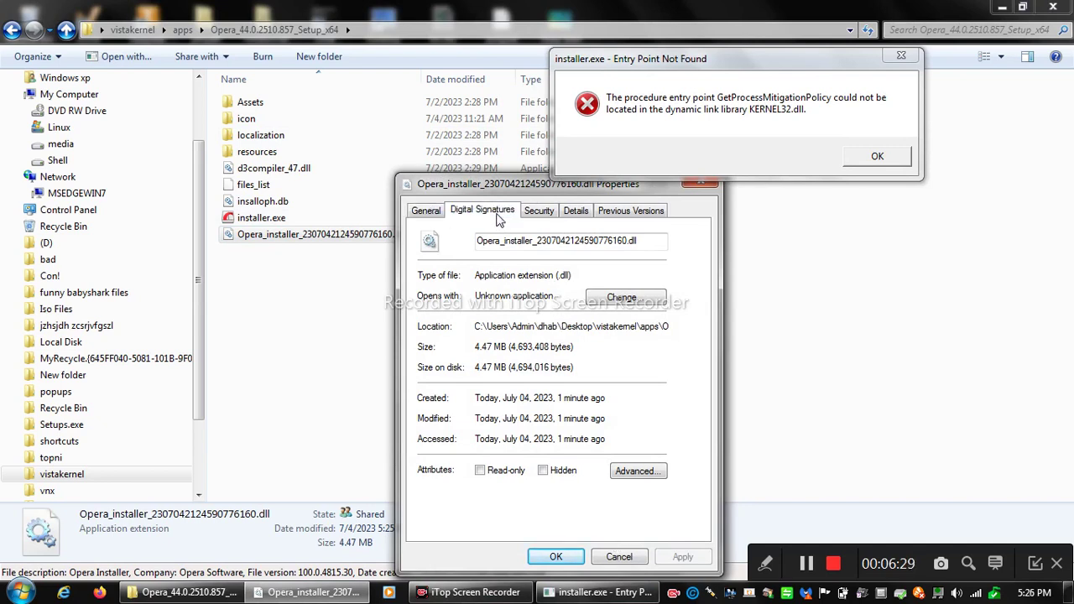
click(421, 216)
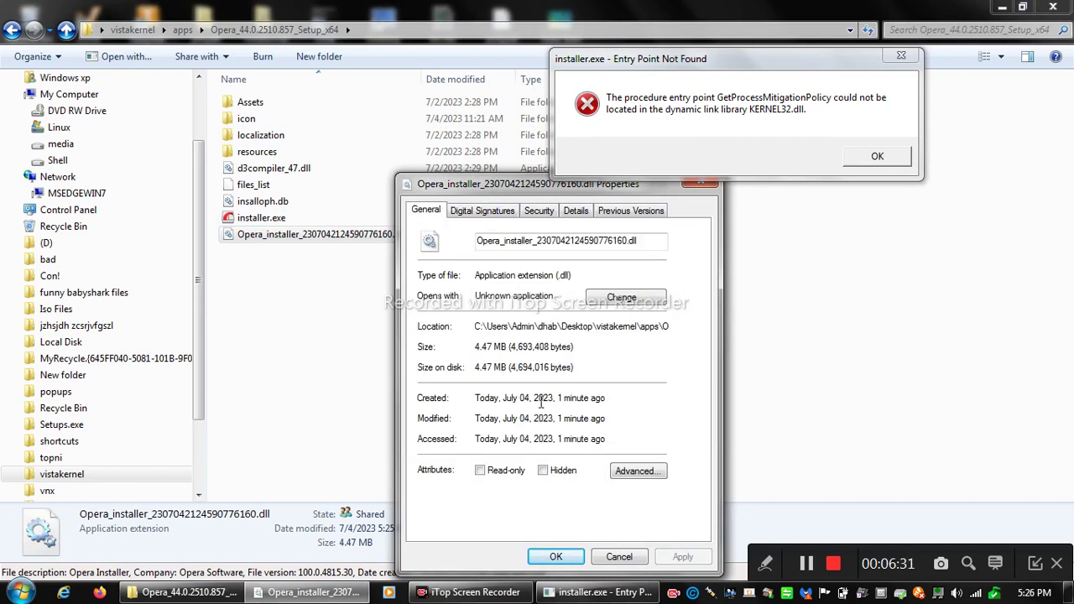
click(621, 558)
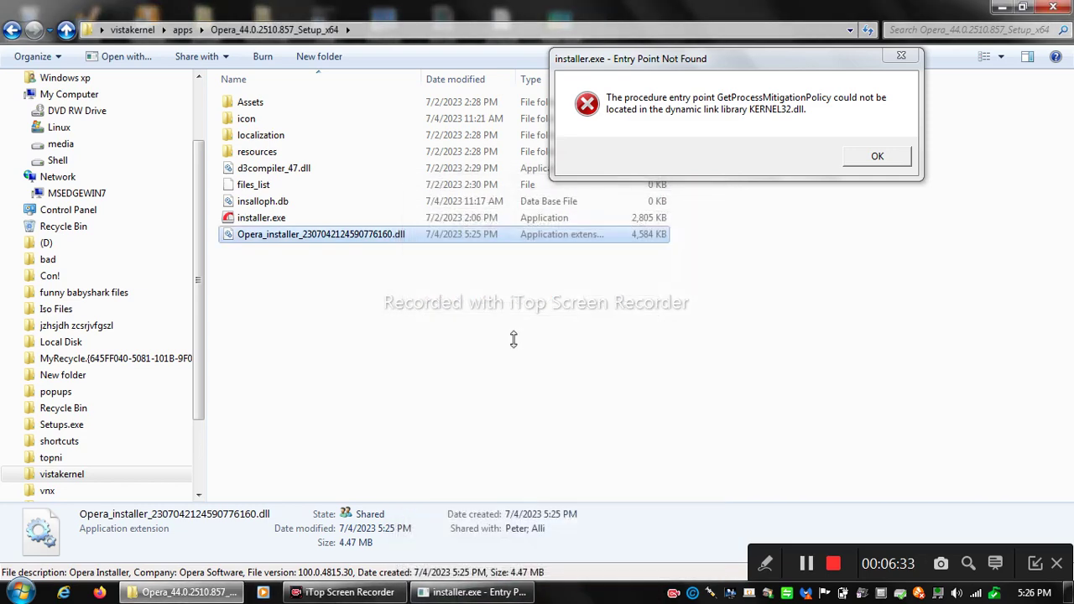
Step: Delete Opera_installer_2307042124590776160.dll and confirm moving it to the Recycle Bin
right_click(466, 242)
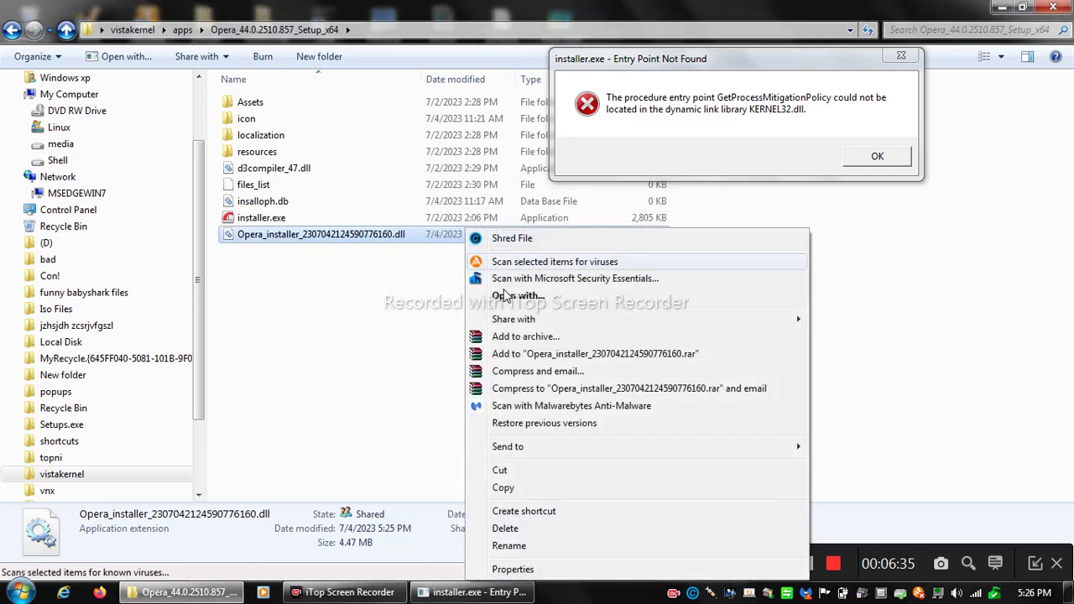
click(547, 532)
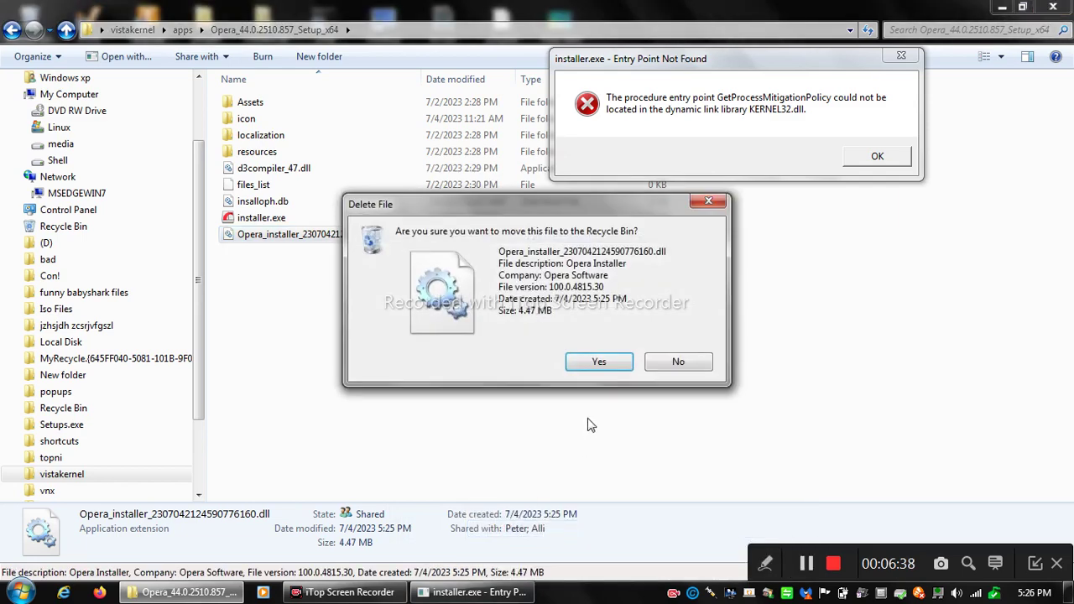
click(601, 362)
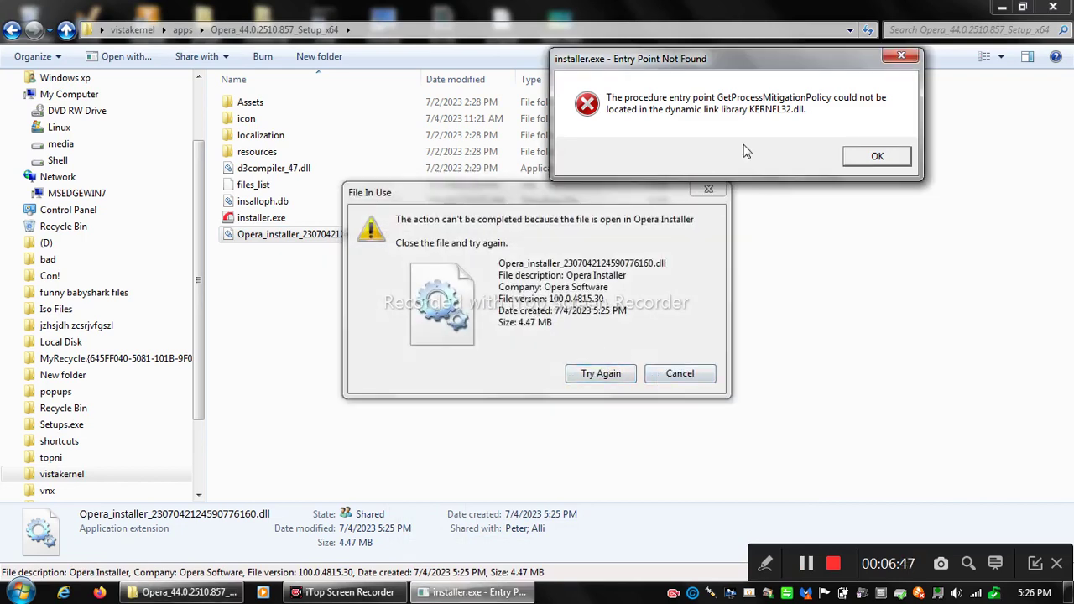
Step: Dismiss the KERNEL32 entry-point error, retry the delete, and close the Opera fatal-error and item-not-found notices
click(875, 154)
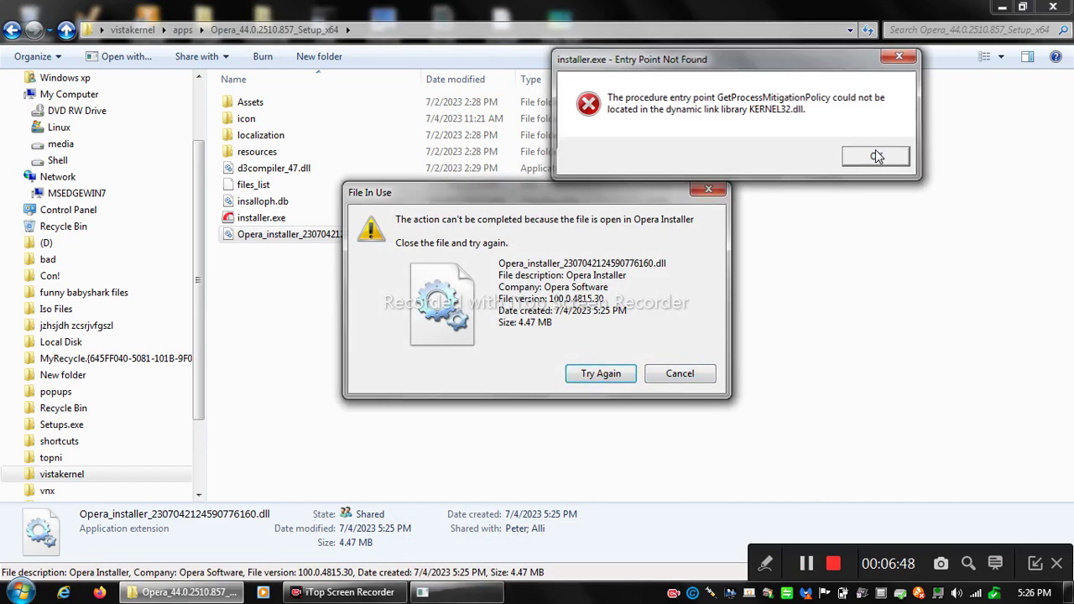
click(586, 379)
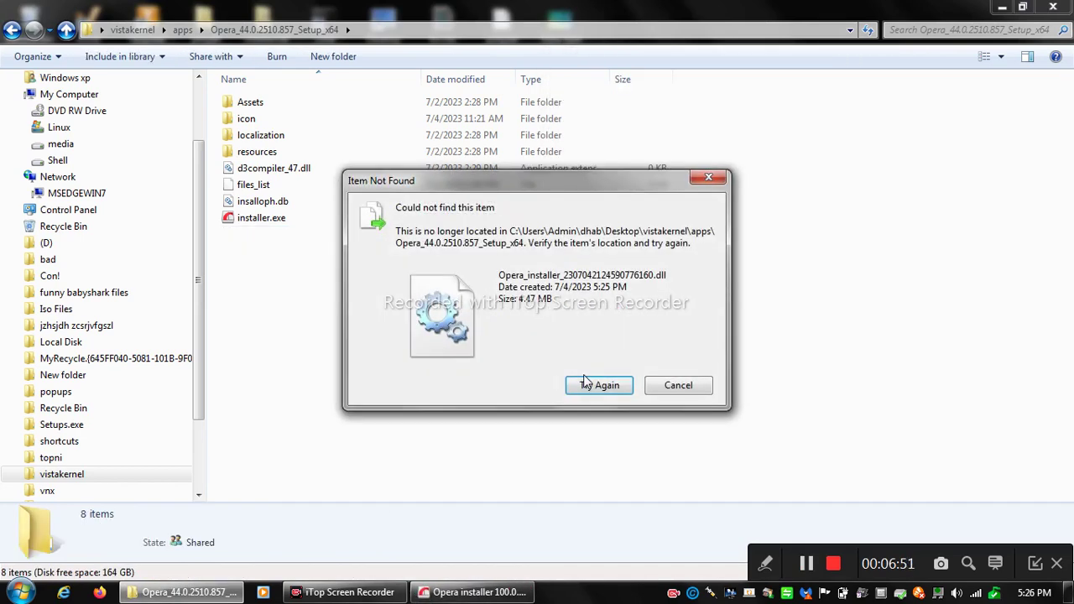
click(589, 387)
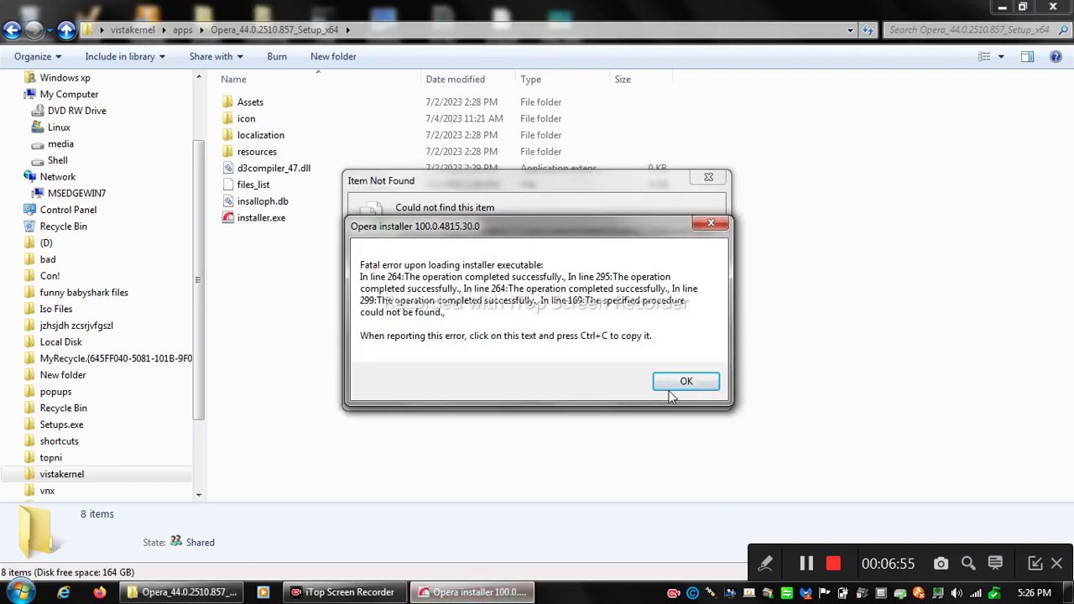
click(682, 384)
click(688, 385)
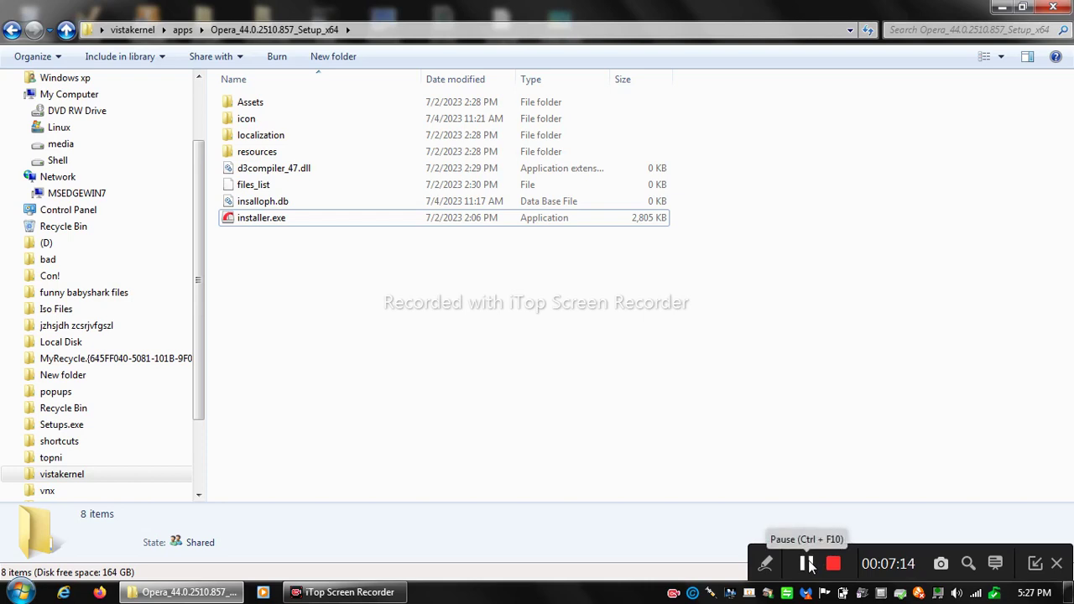
click(808, 565)
click(808, 564)
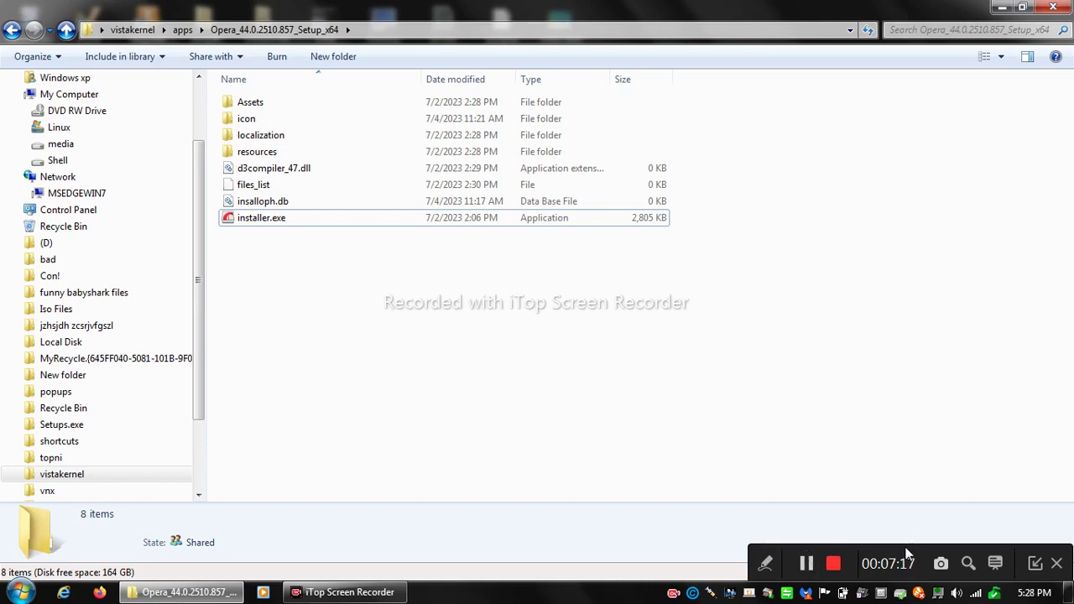
mouse_move(906, 554)
mouse_down()
mouse_move(807, 413)
mouse_move(721, 388)
mouse_move(796, 379)
mouse_move(672, 322)
mouse_move(634, 326)
mouse_move(639, 337)
mouse_up()
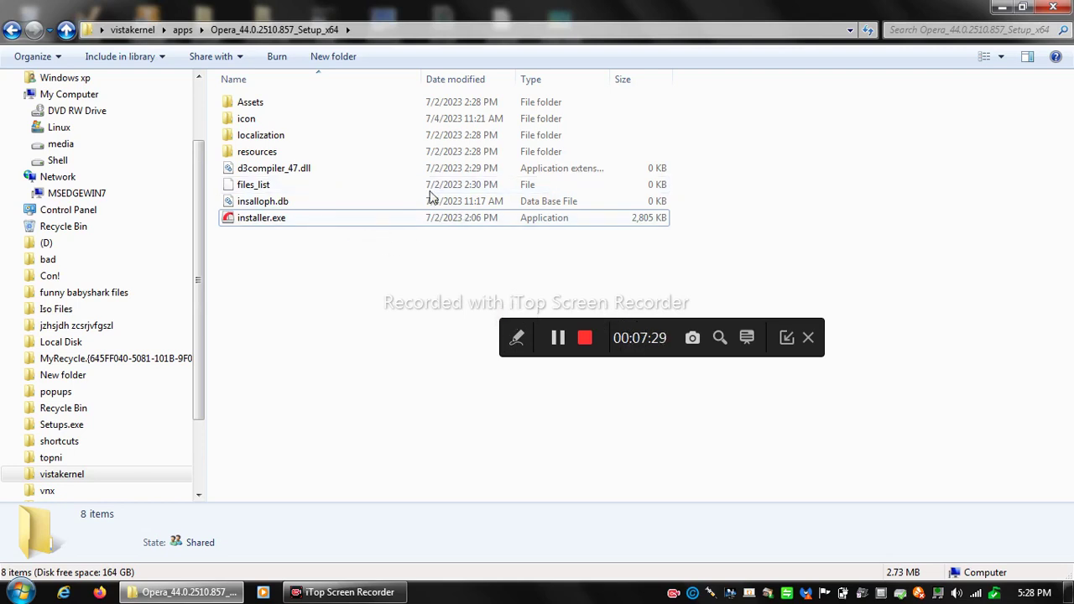
click(517, 339)
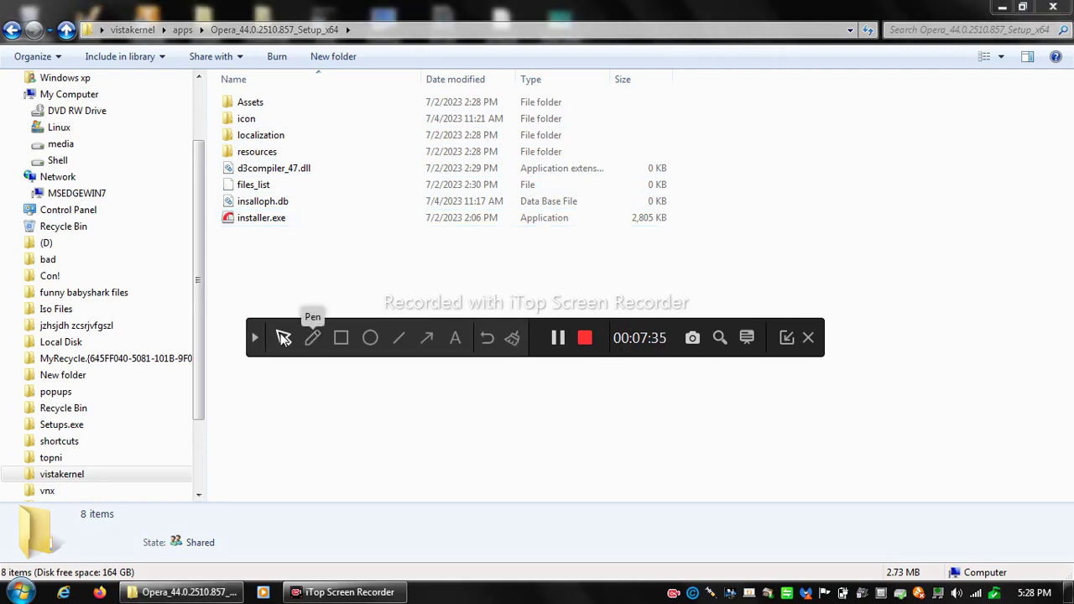
click(284, 337)
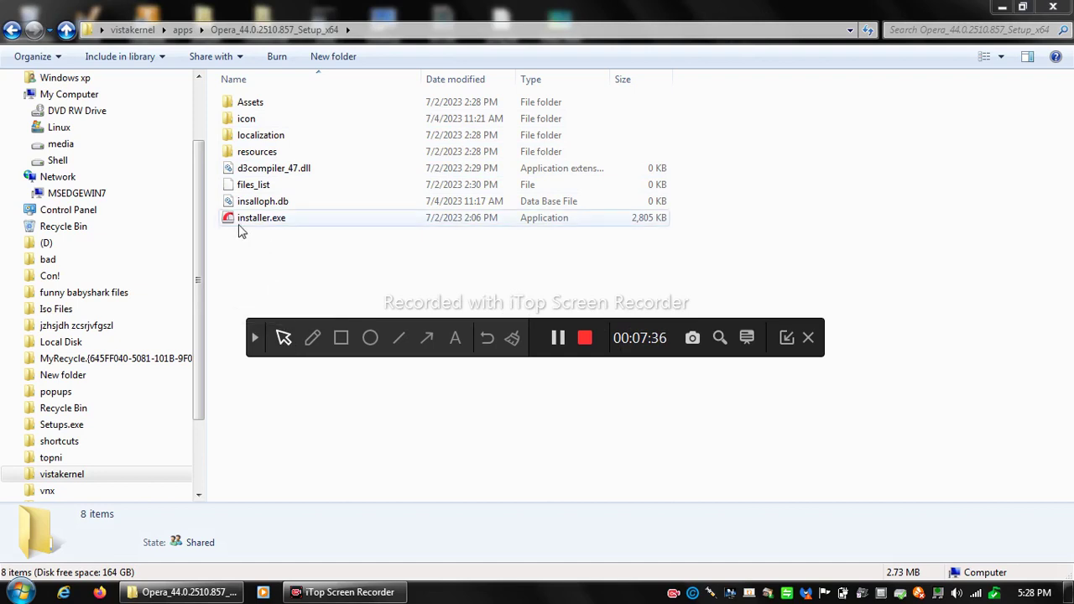
click(311, 339)
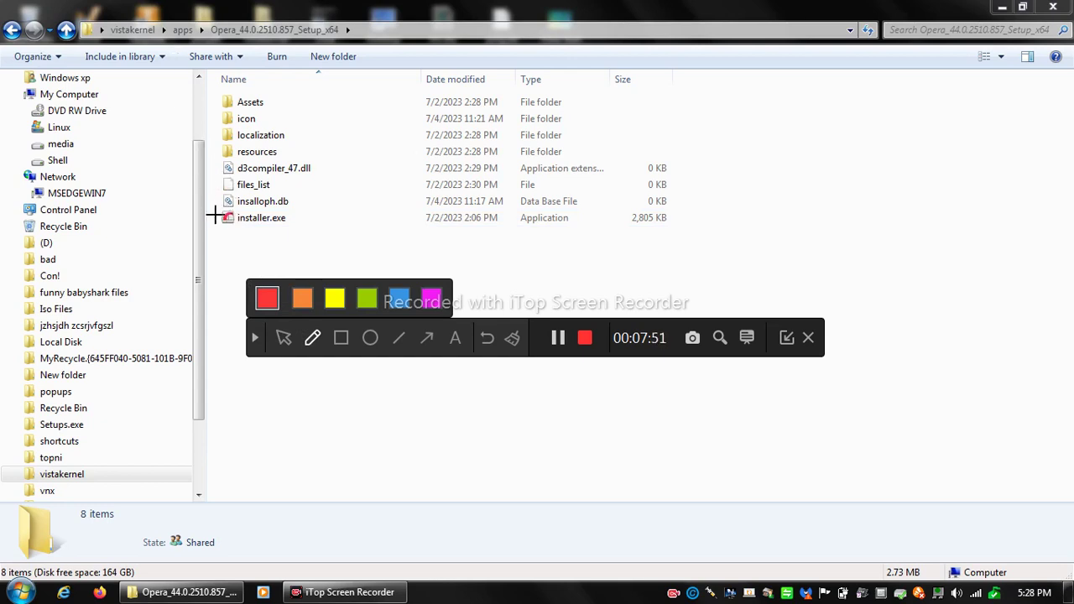
mouse_move(216, 208)
mouse_down()
mouse_move(287, 244)
mouse_move(353, 247)
mouse_move(500, 283)
mouse_up()
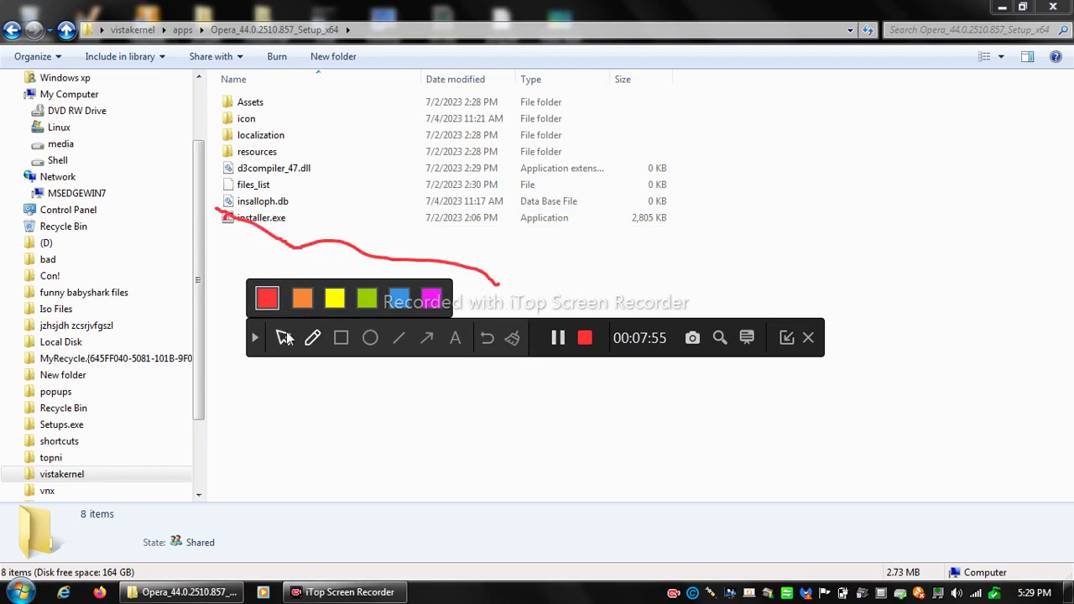
click(283, 337)
click(294, 252)
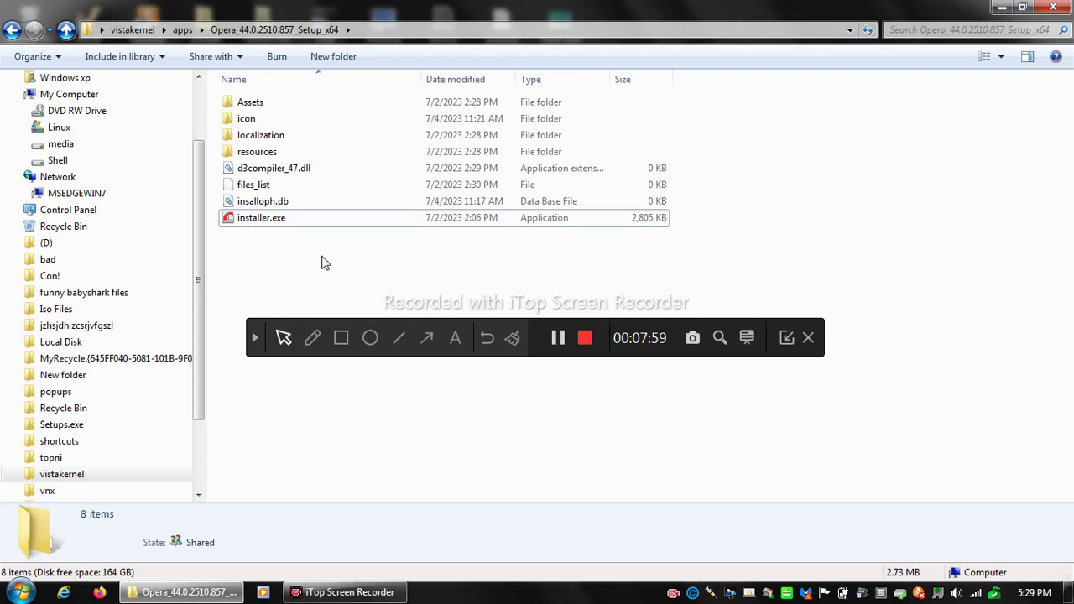
click(428, 339)
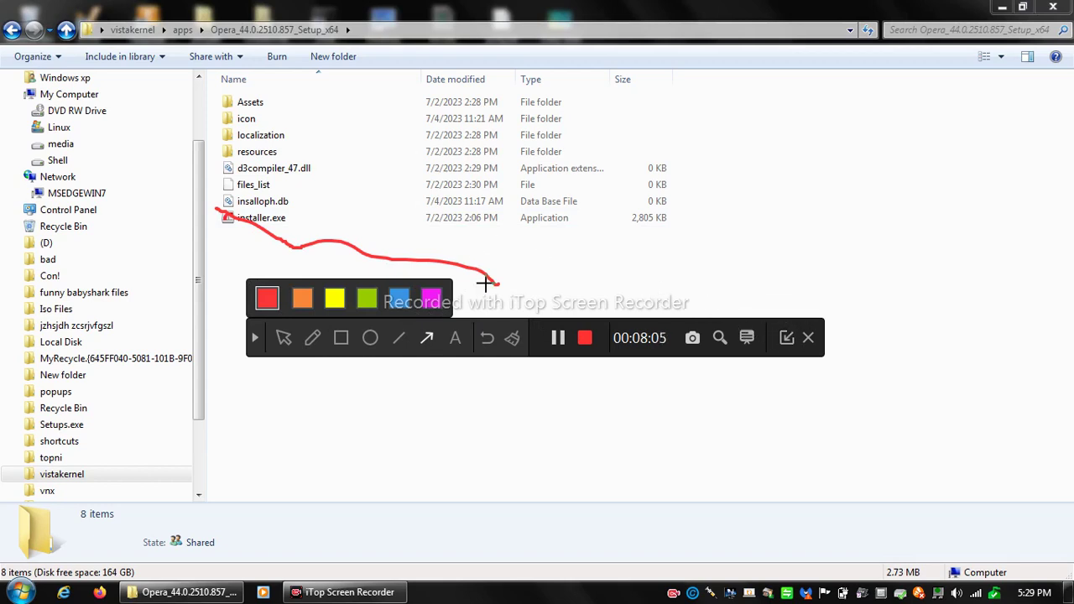
click(513, 338)
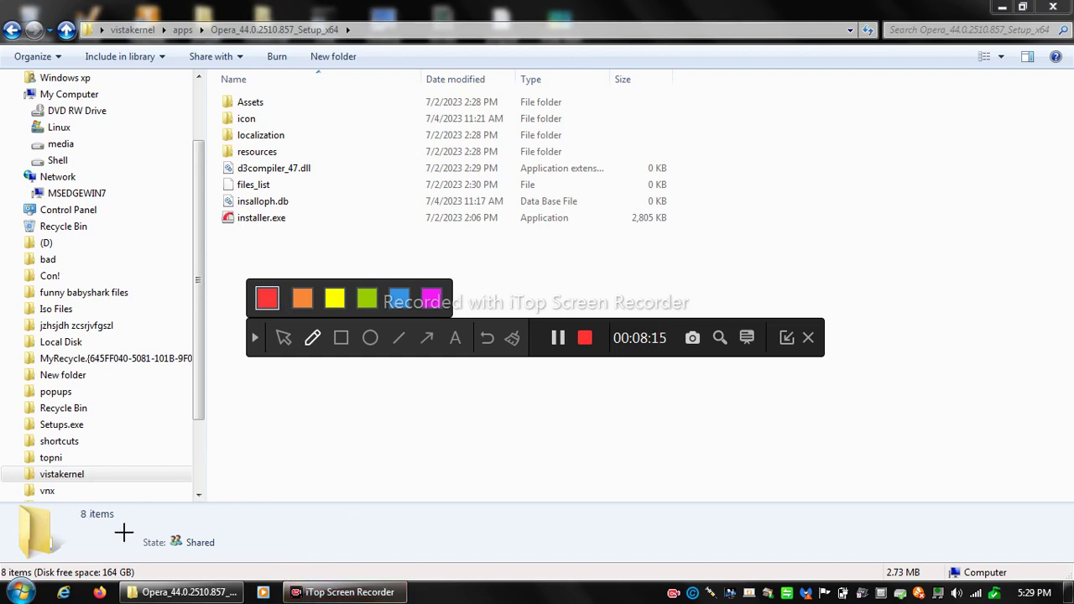
mouse_move(244, 510)
mouse_down()
mouse_move(377, 525)
mouse_move(482, 520)
mouse_move(602, 545)
mouse_move(285, 531)
mouse_up()
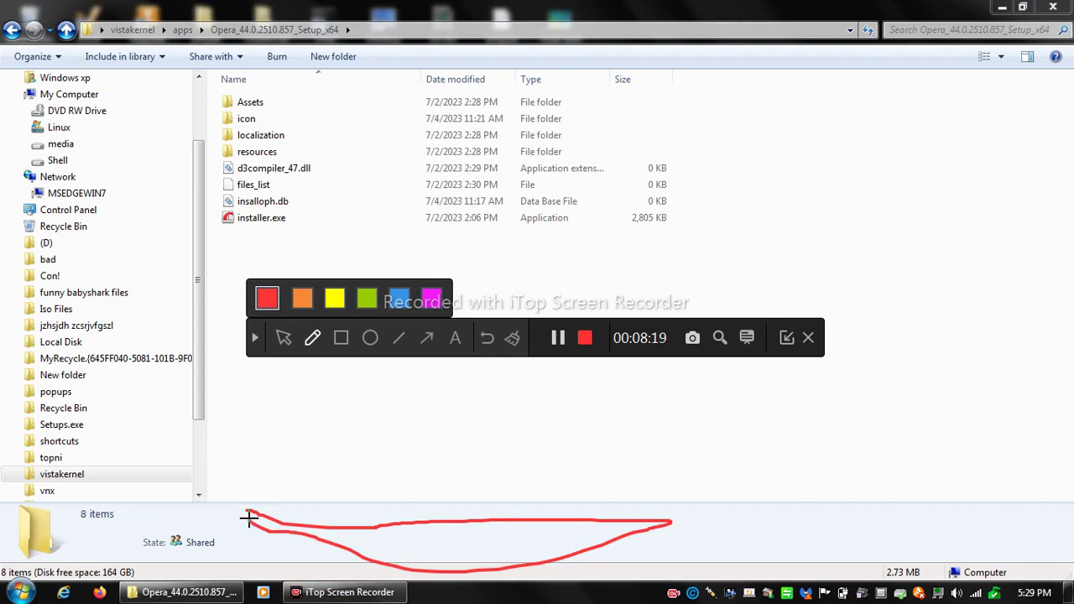
click(513, 338)
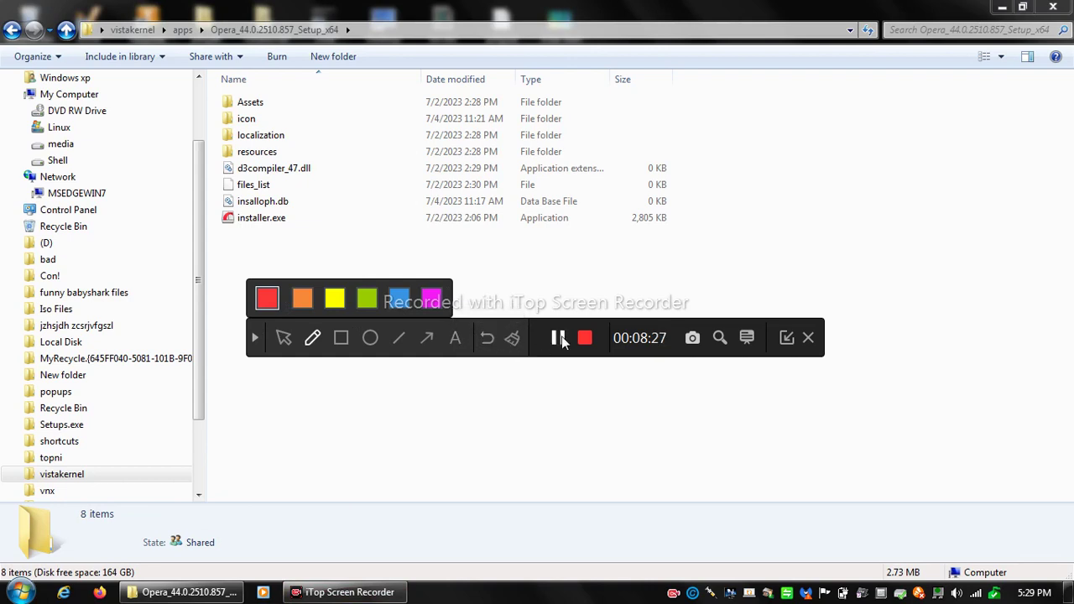
click(254, 337)
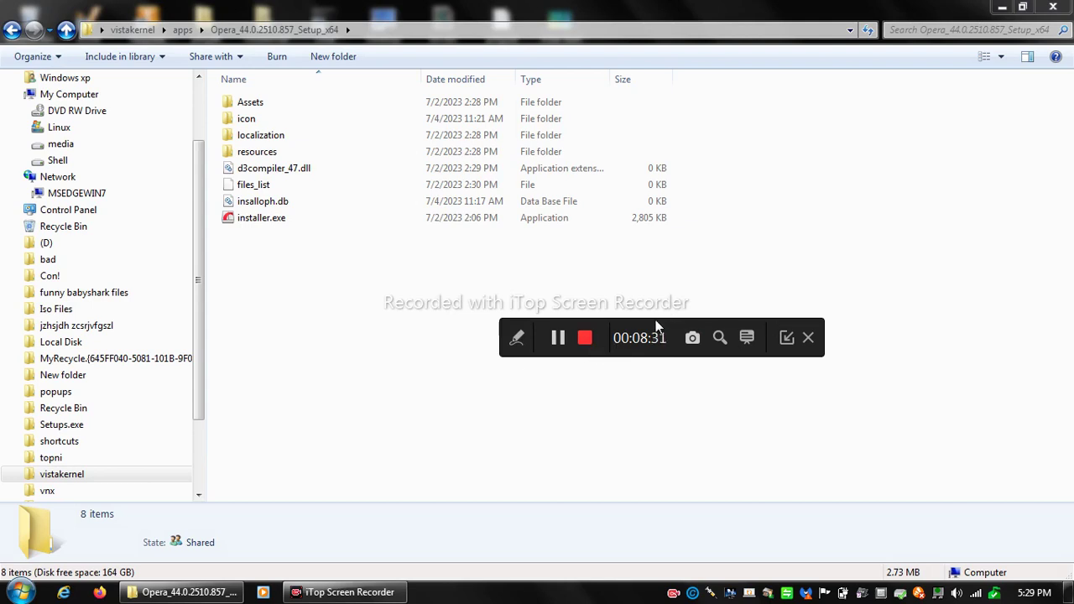
drag(659, 327, 818, 418)
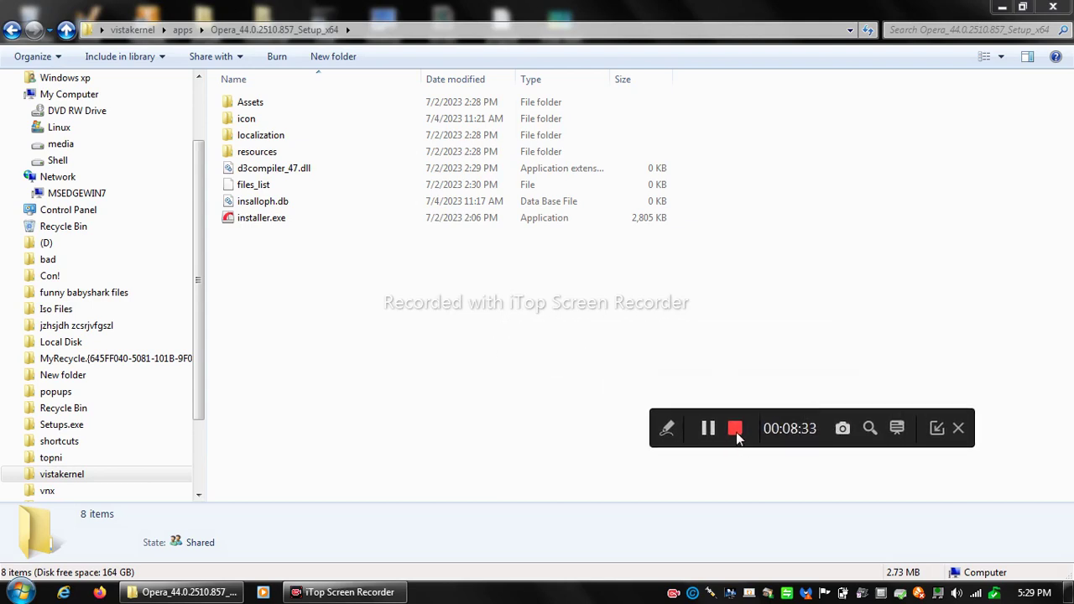